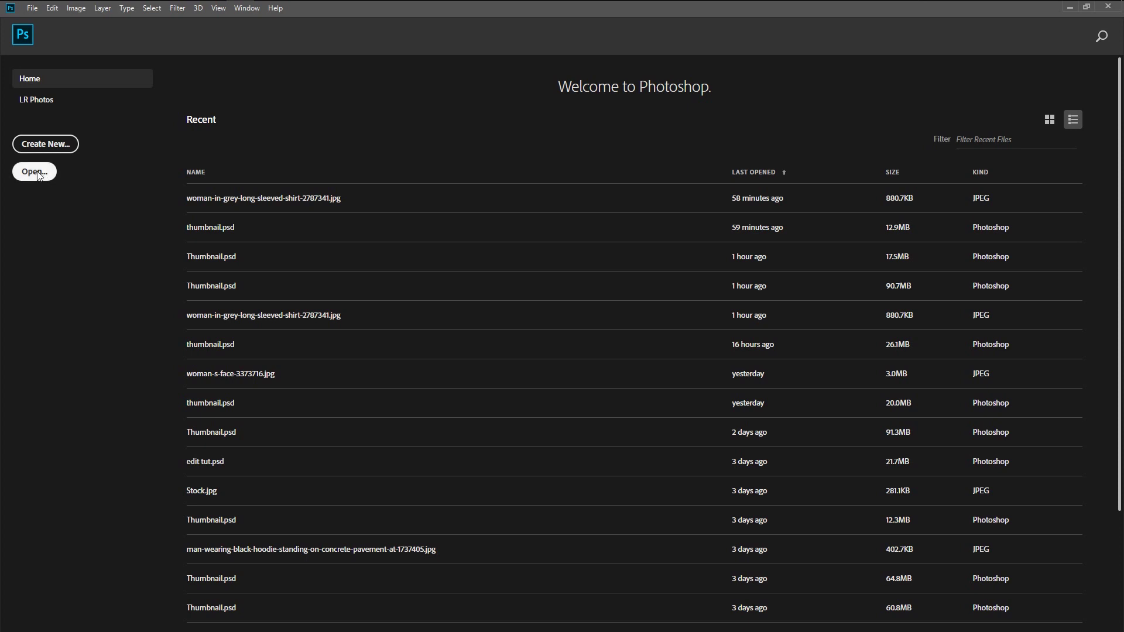
Open woman-in-grey-long-sleeved-shirt-2787341.jpg and zoom the view to fit the photo.
left_click(40, 175)
left_click(162, 139)
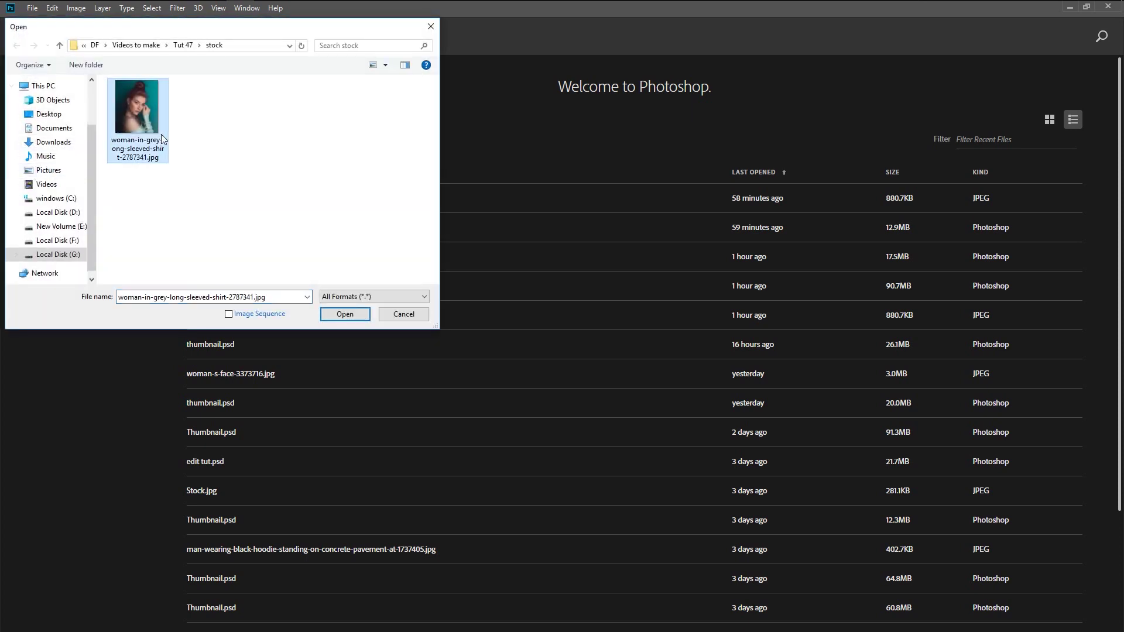
left_click(332, 314)
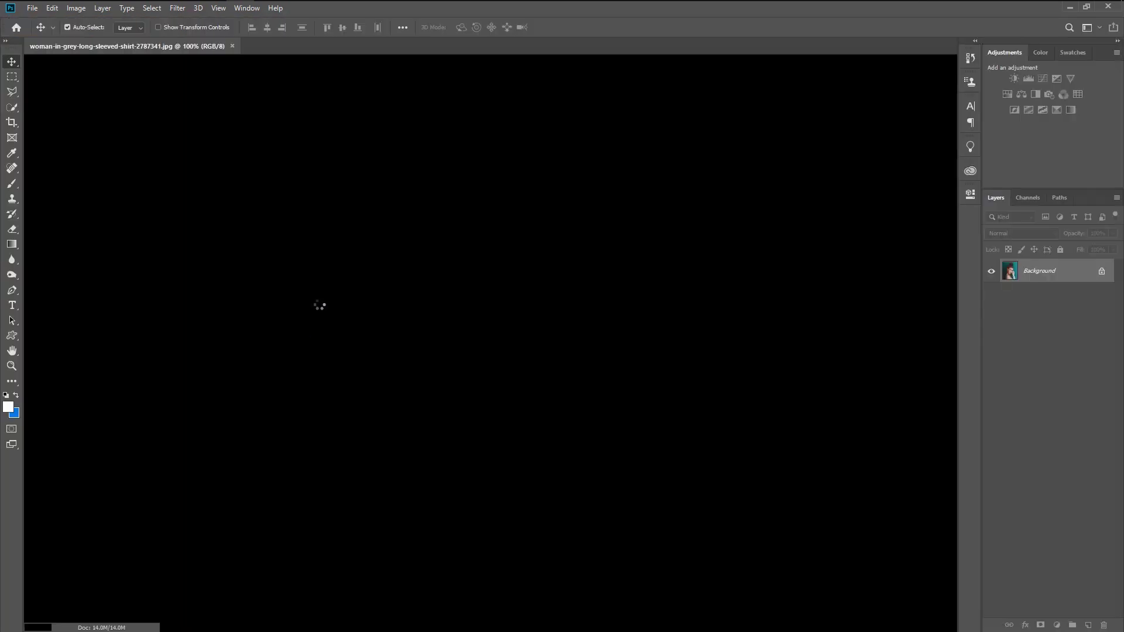
scroll(328, 317, "up", 1)
scroll(571, 550, "down", 5)
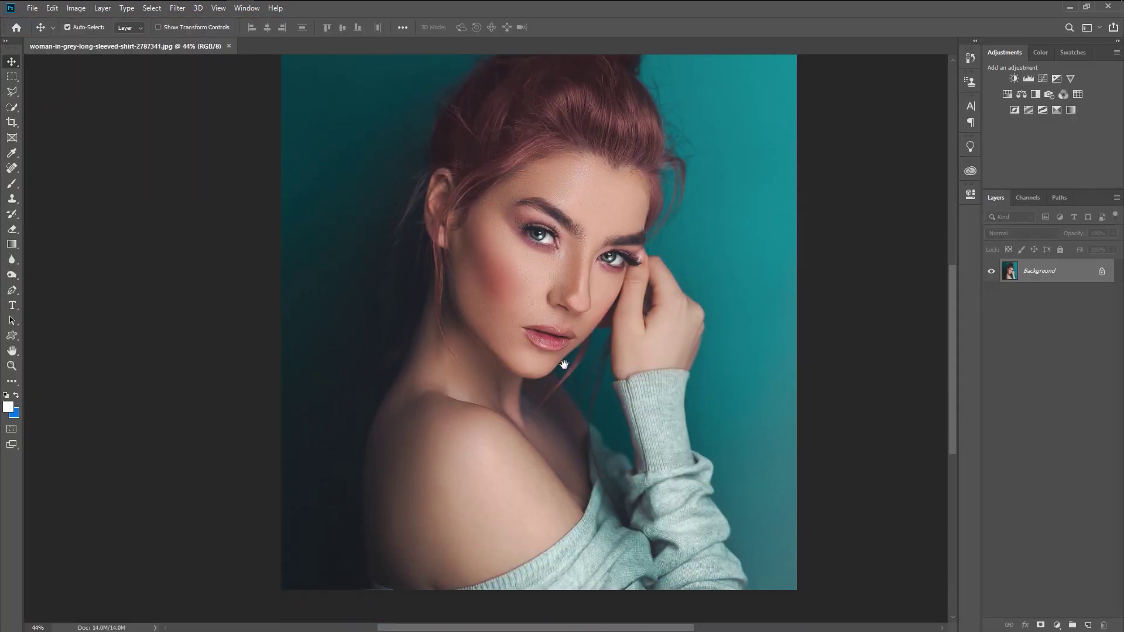
scroll(601, 491, "up", 3)
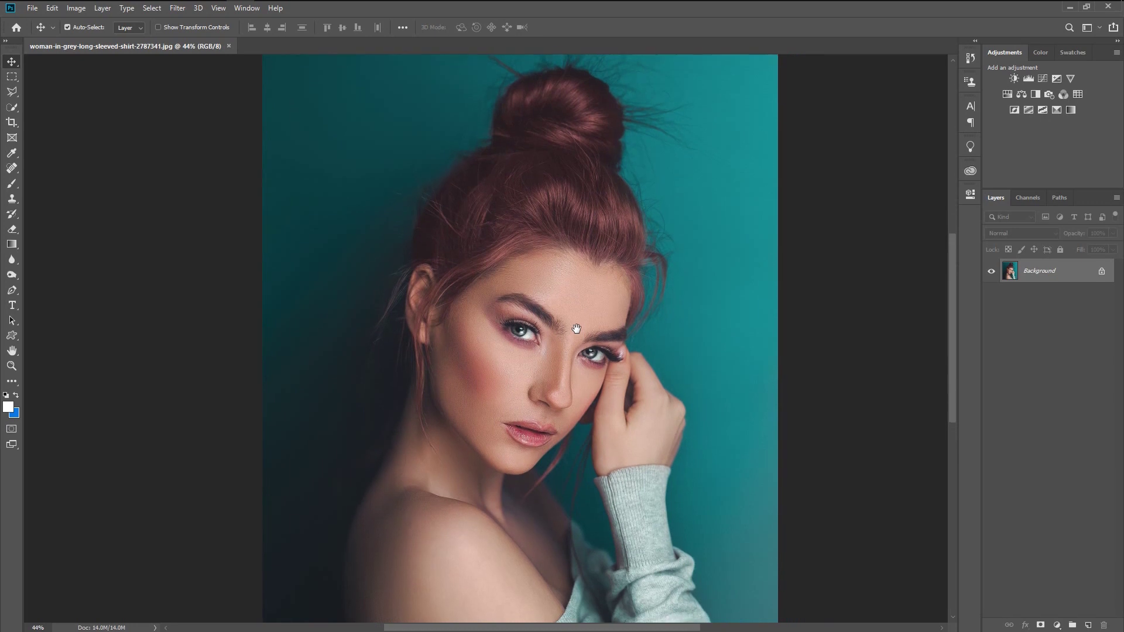
scroll(583, 391, "down", 2)
scroll(581, 392, "up", 2)
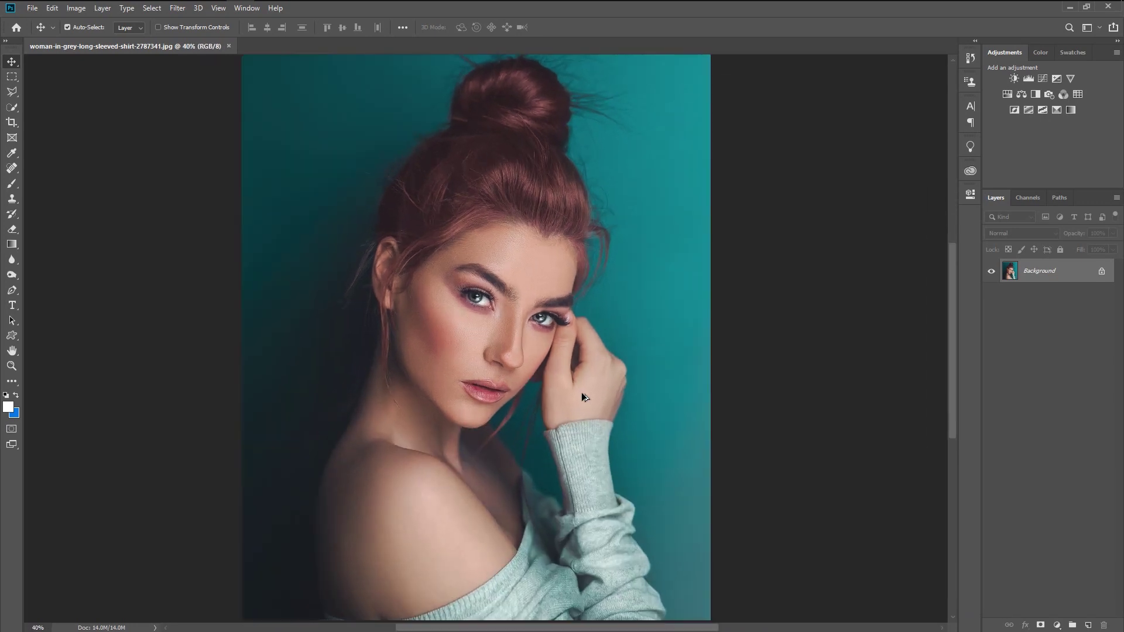
scroll(535, 413, "down", 1)
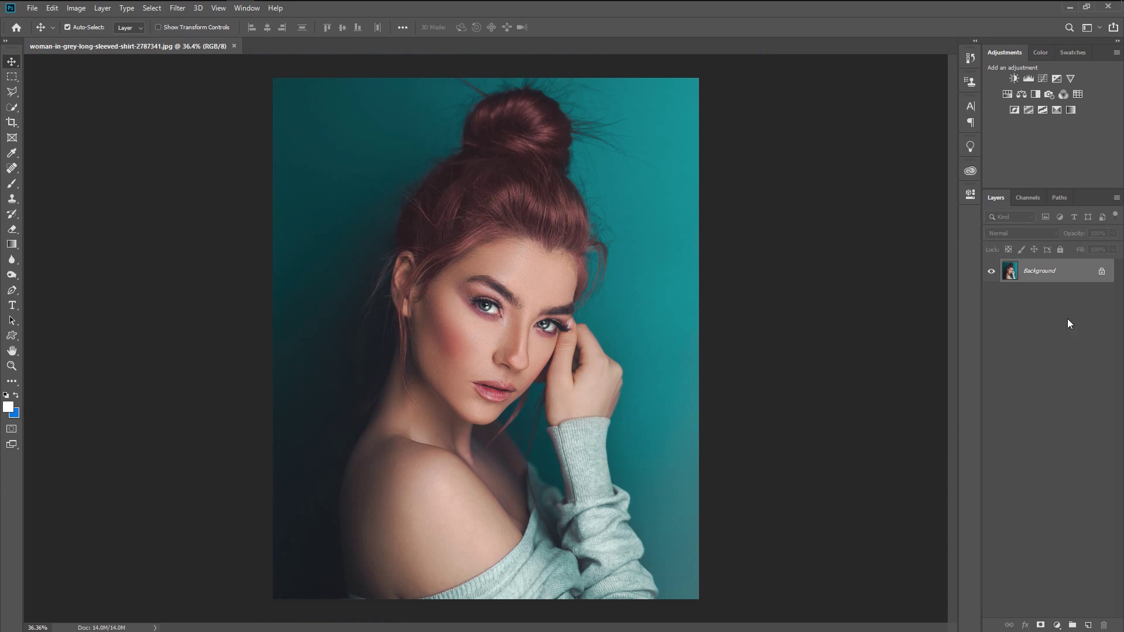
Unlock the Background into Layer 0 and set the foreground colour to hex 0076ec.
left_click(1101, 273)
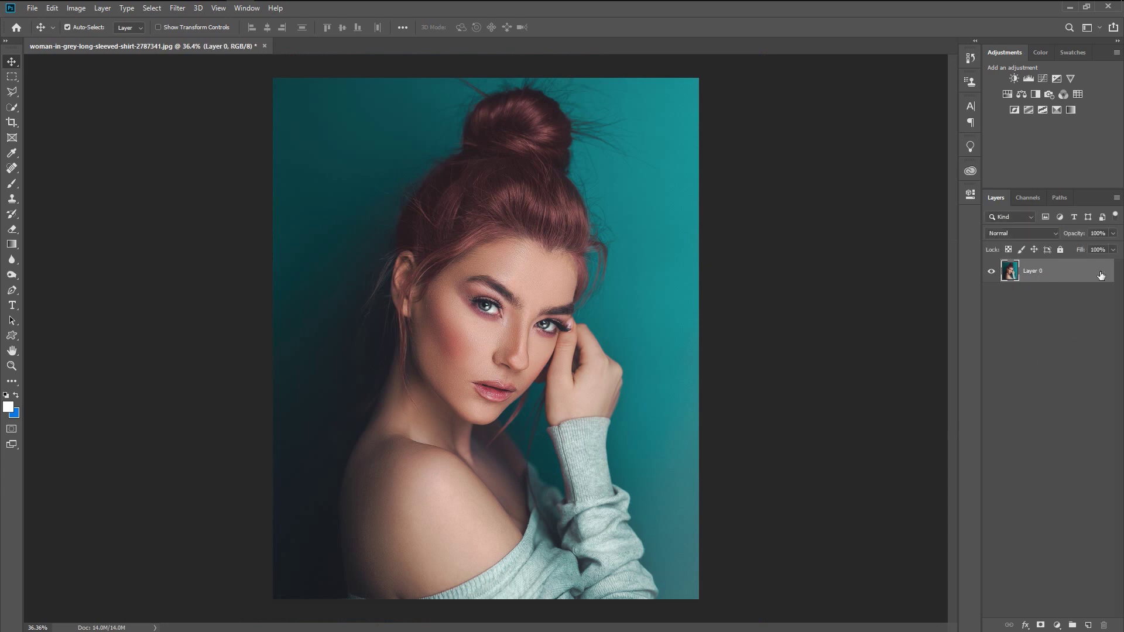
key("d")
left_click(12, 409)
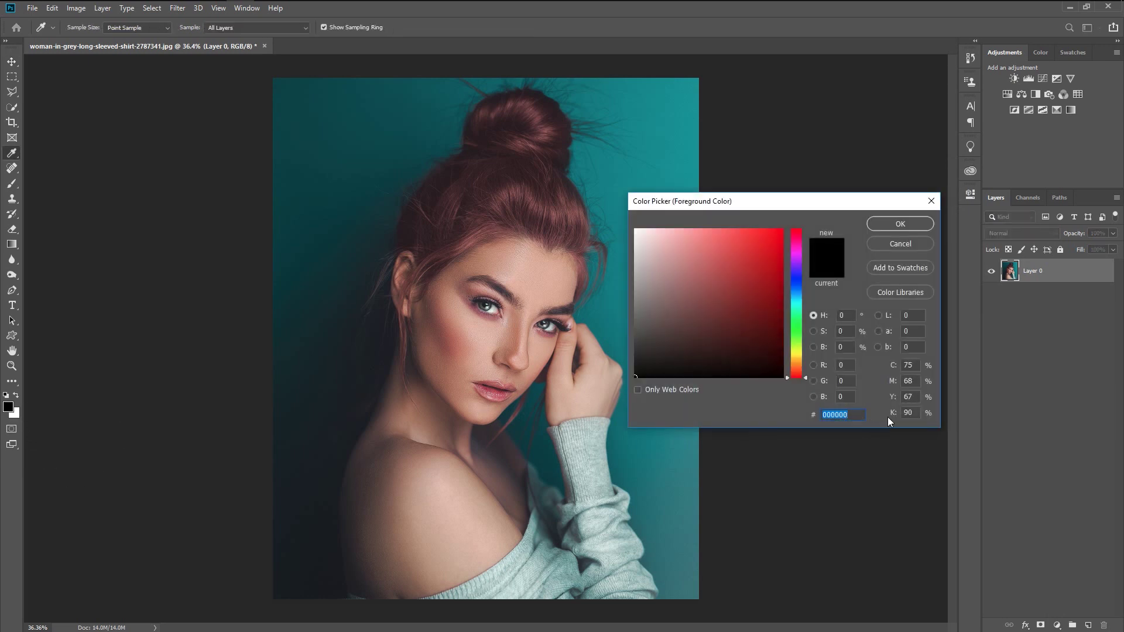
left_click_drag(798, 298, 796, 287)
type("007")
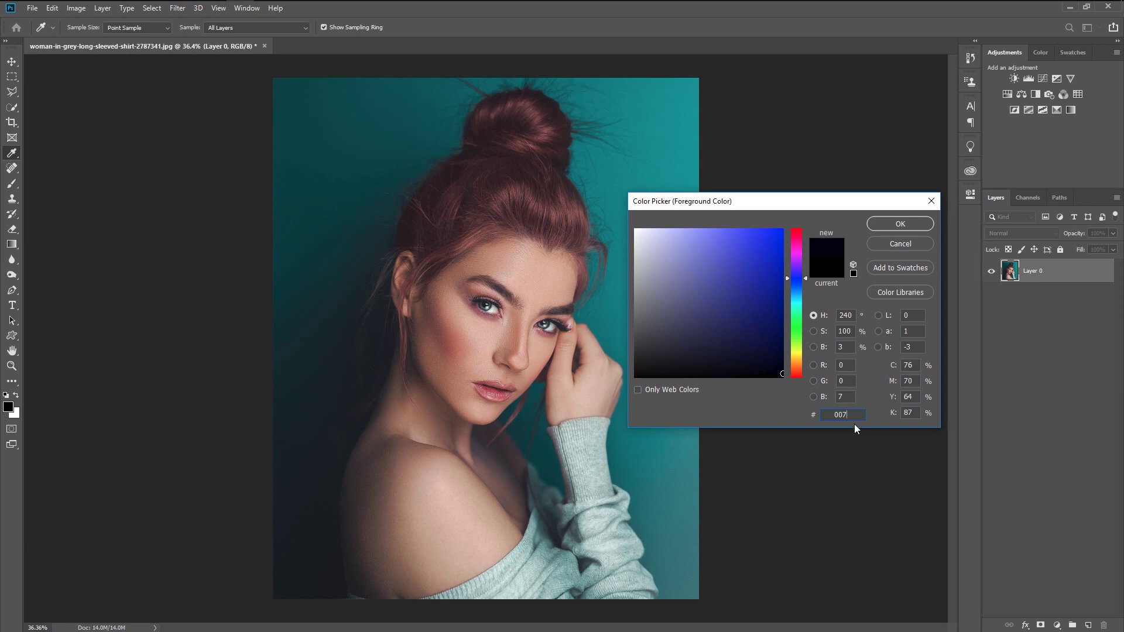
key("ctrl+a")
type("0076e")
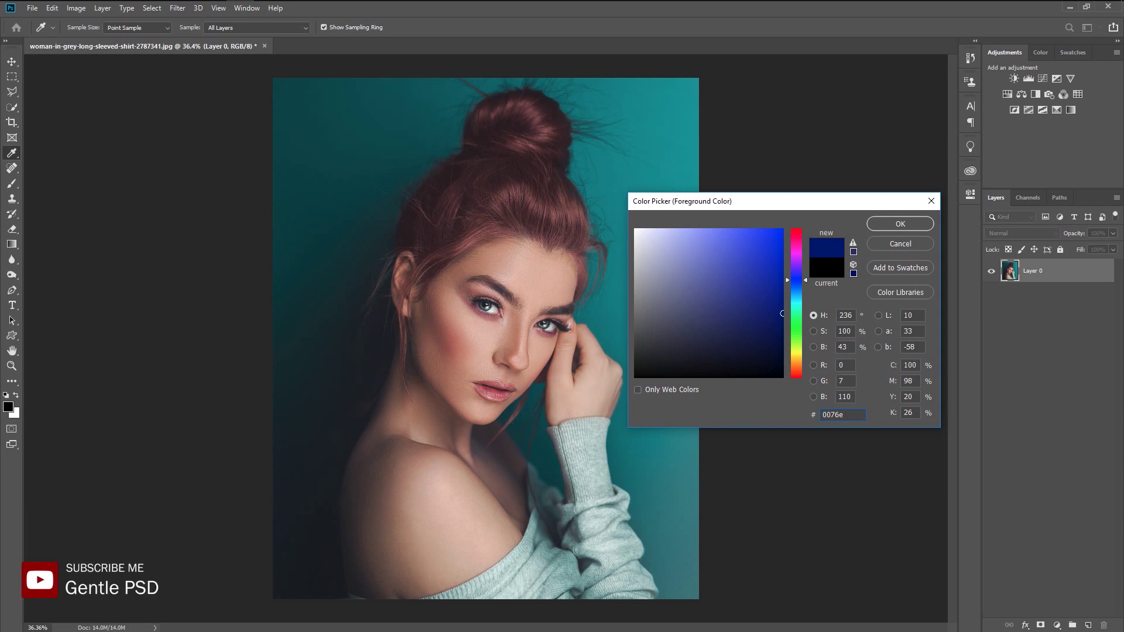
type("c")
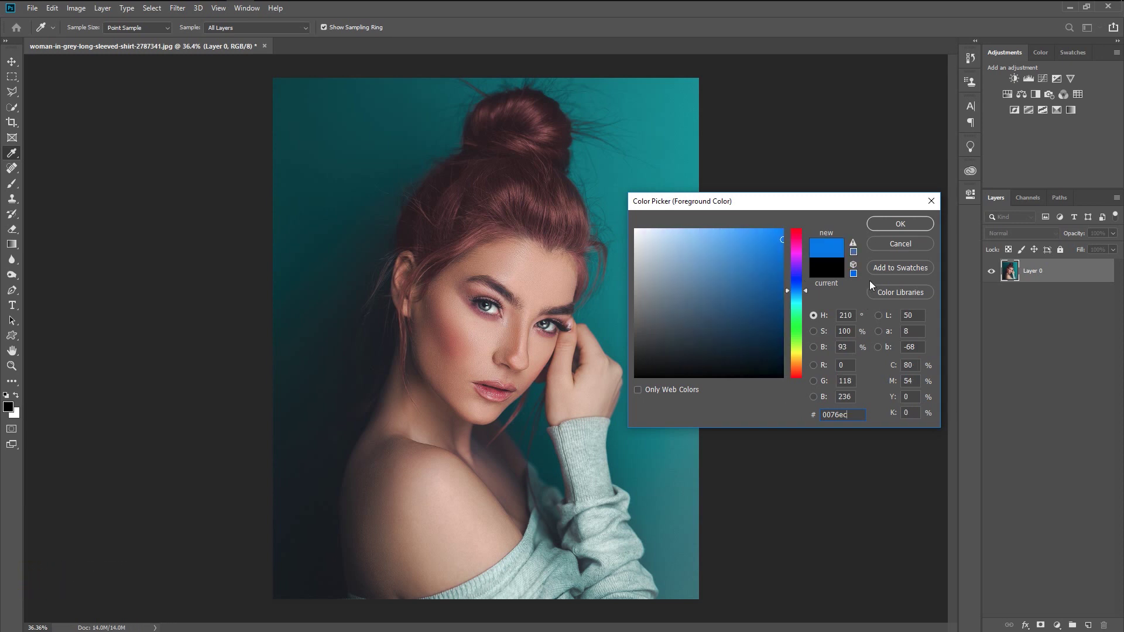
left_click(893, 227)
key("v")
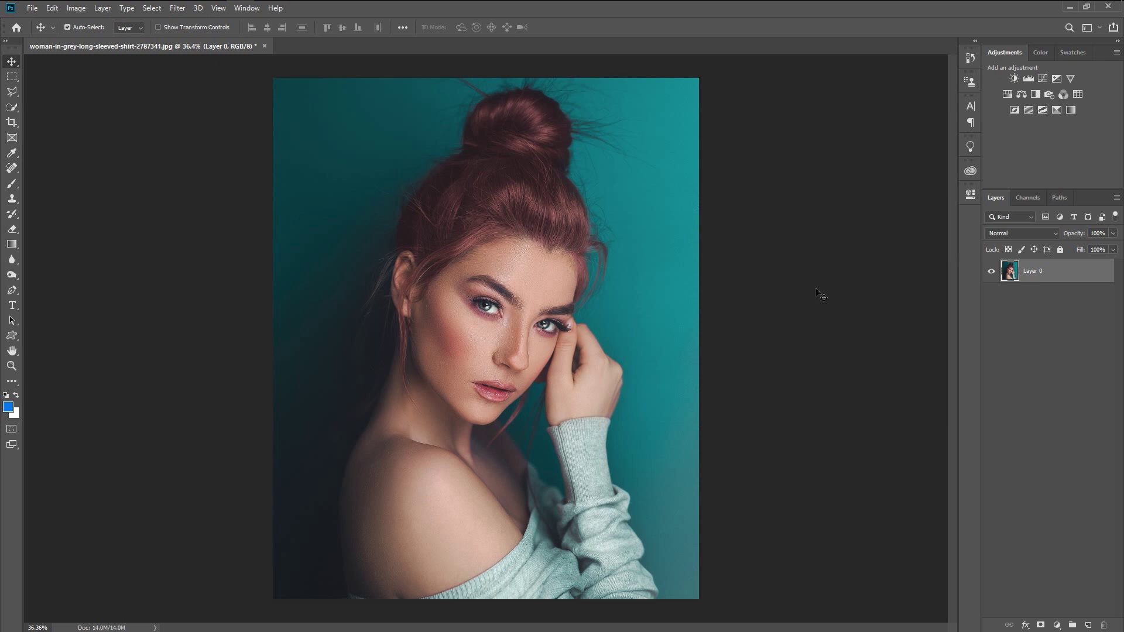
Add a blue Gradient Fill layer at 0° angle, shifted left across the photo.
left_click(1054, 625)
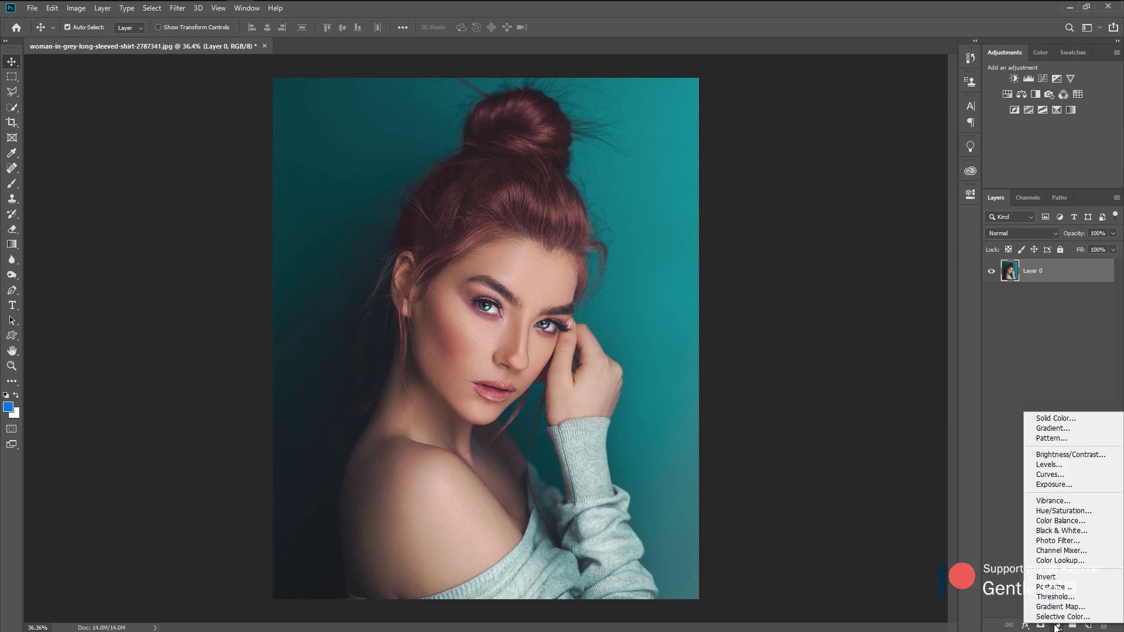
left_click(1054, 429)
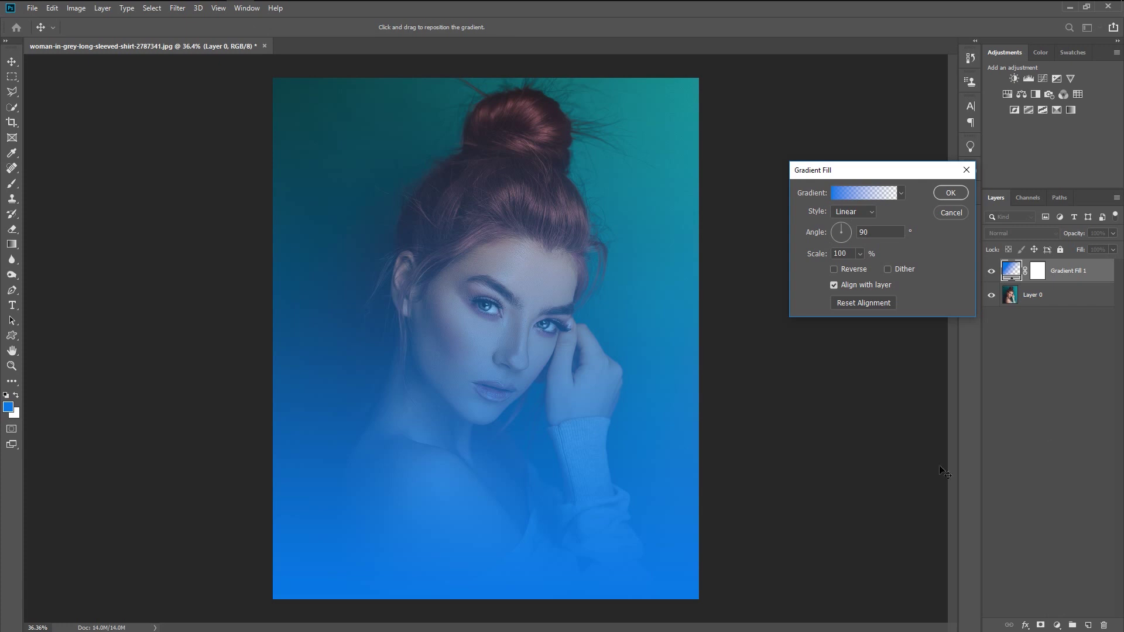
left_click(901, 193)
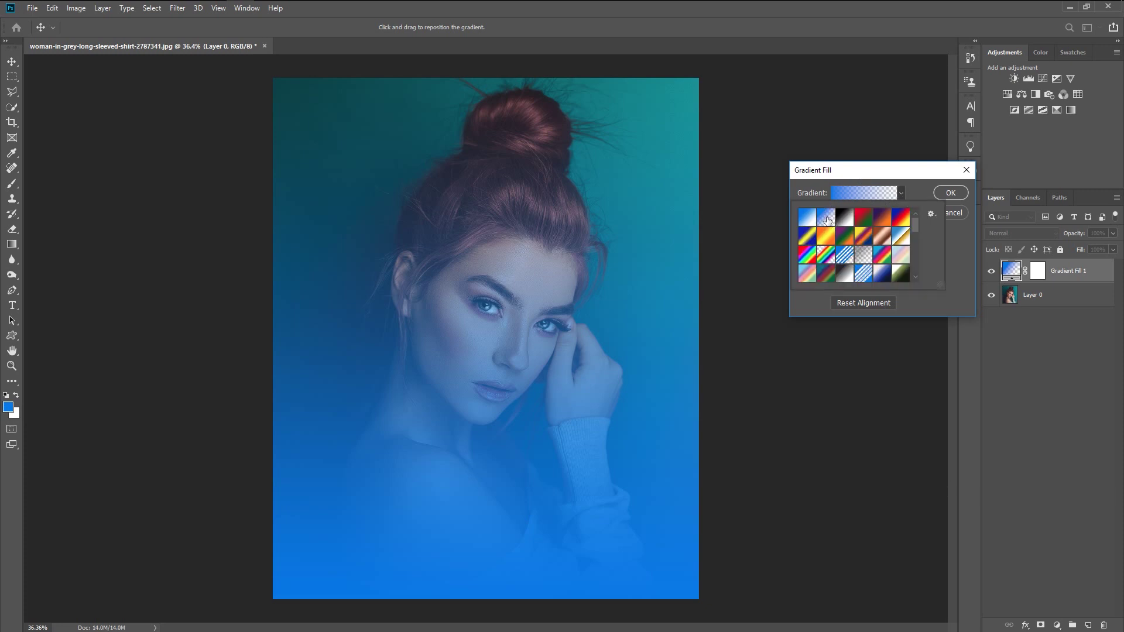
left_click(908, 192)
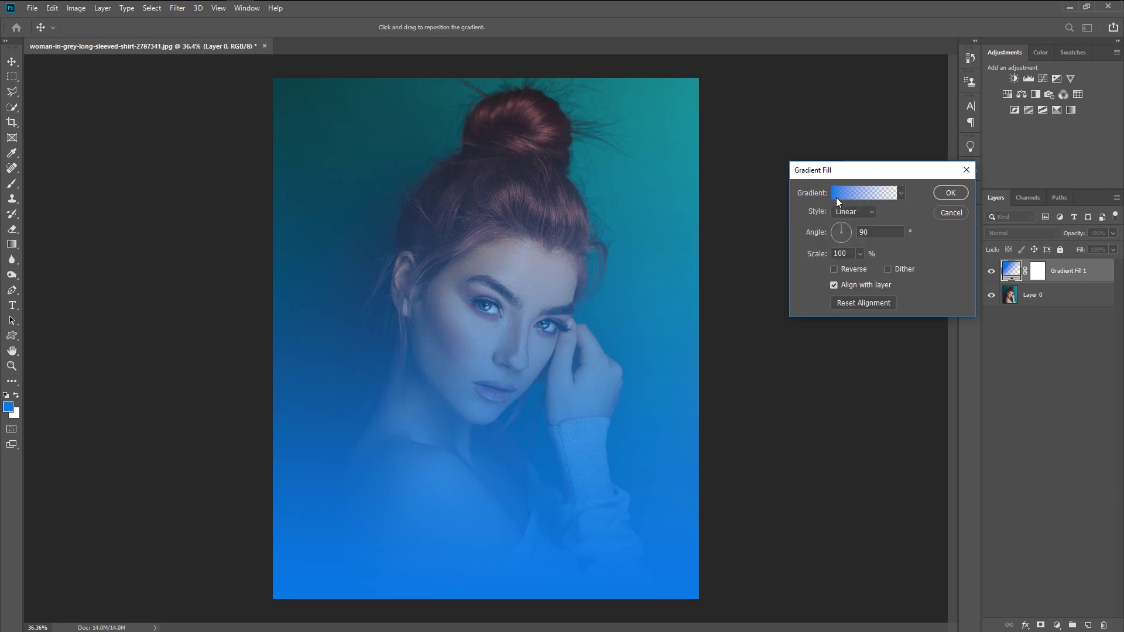
left_click(885, 233)
type("0")
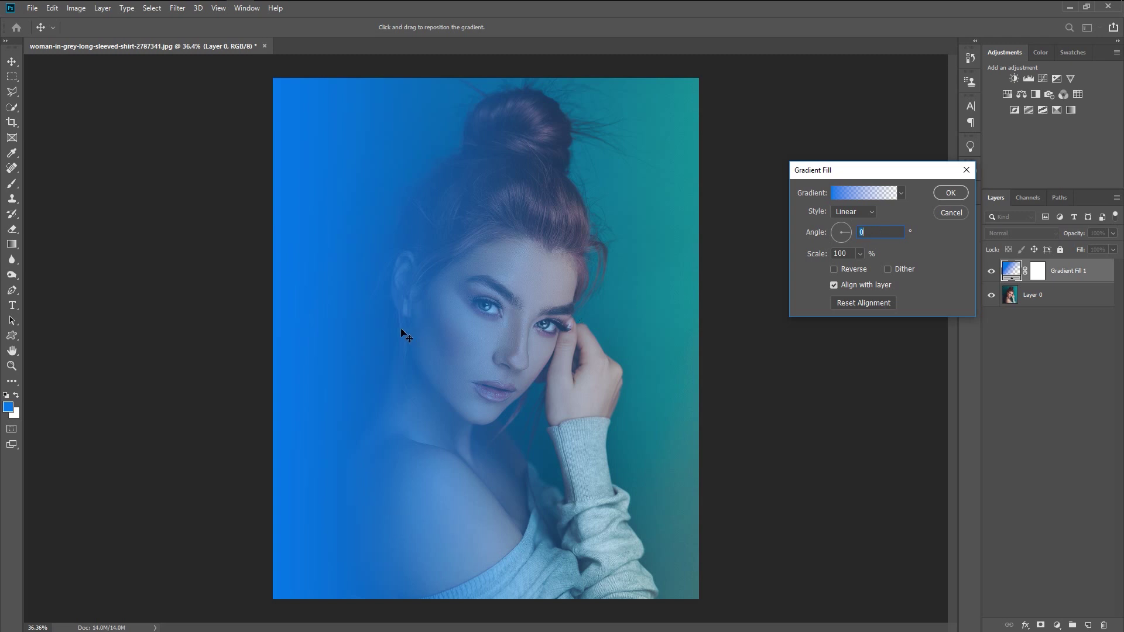
mouse_move(407, 323)
left_mouse_down()
mouse_move(326, 311)
mouse_move(396, 310)
left_mouse_up()
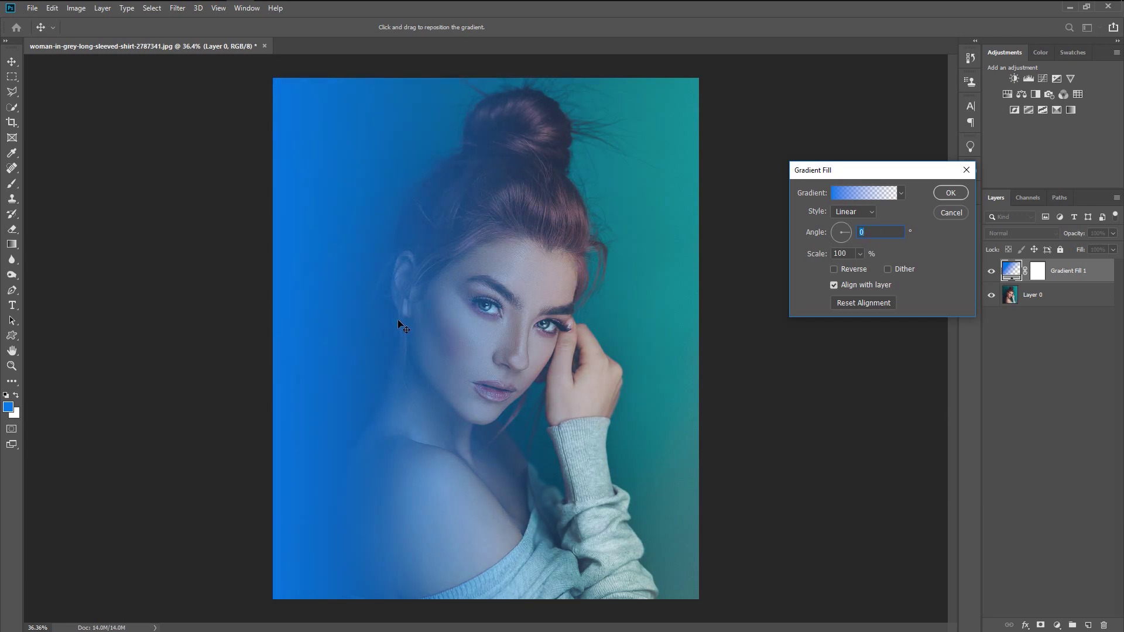
left_click(958, 194)
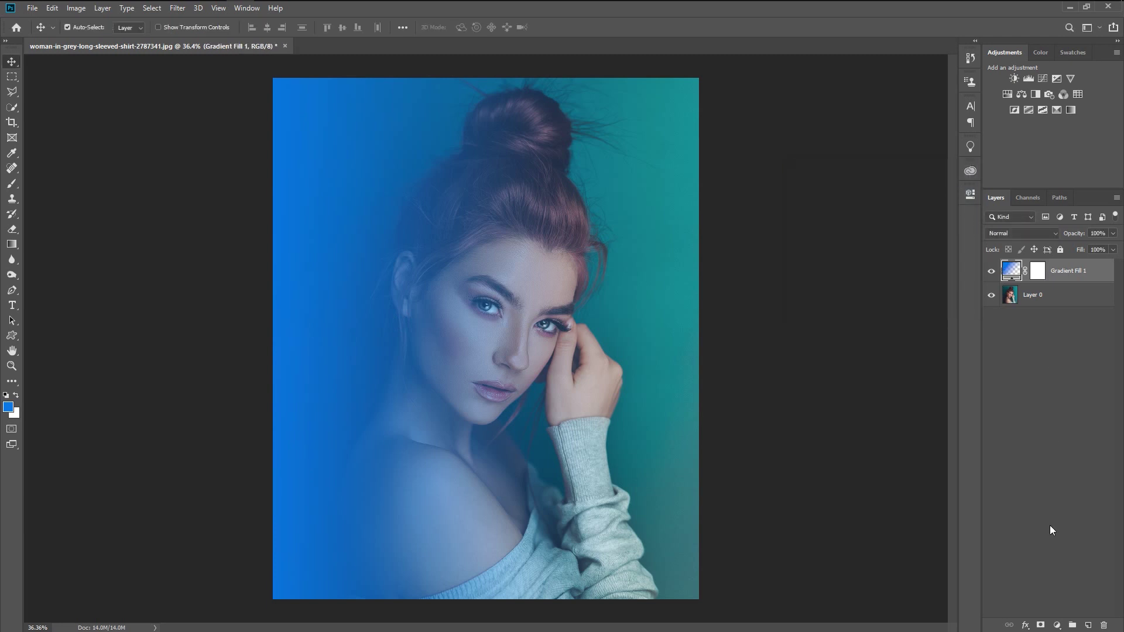
Blend Gradient Fill 1 in Soft Light, then duplicate it and set the copy to Lighten.
left_click(1016, 233)
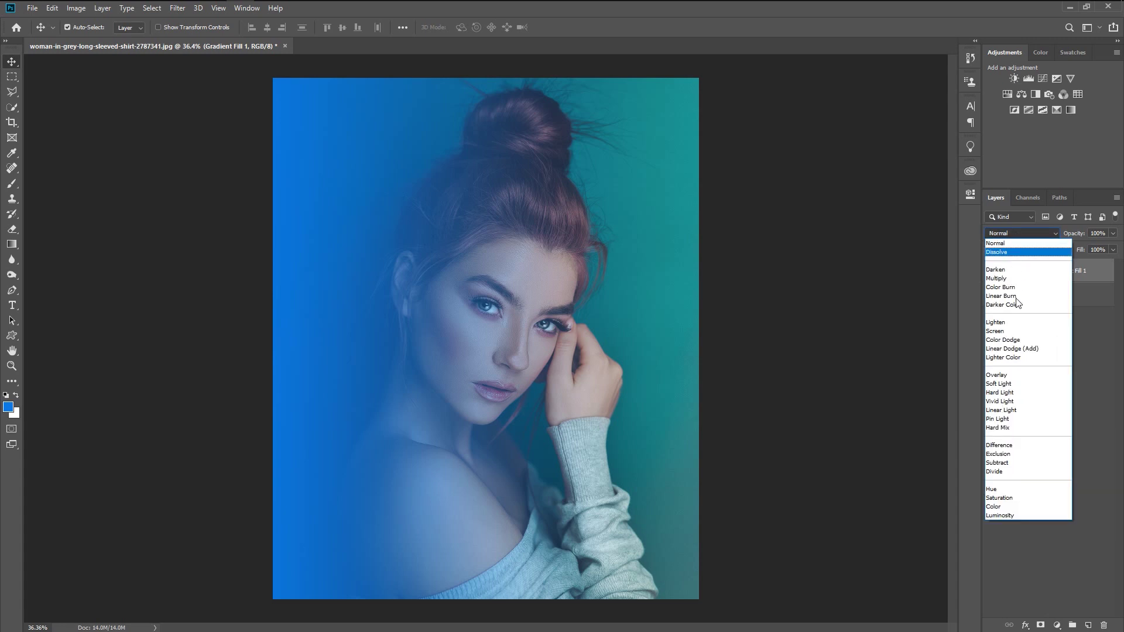
left_click(1010, 384)
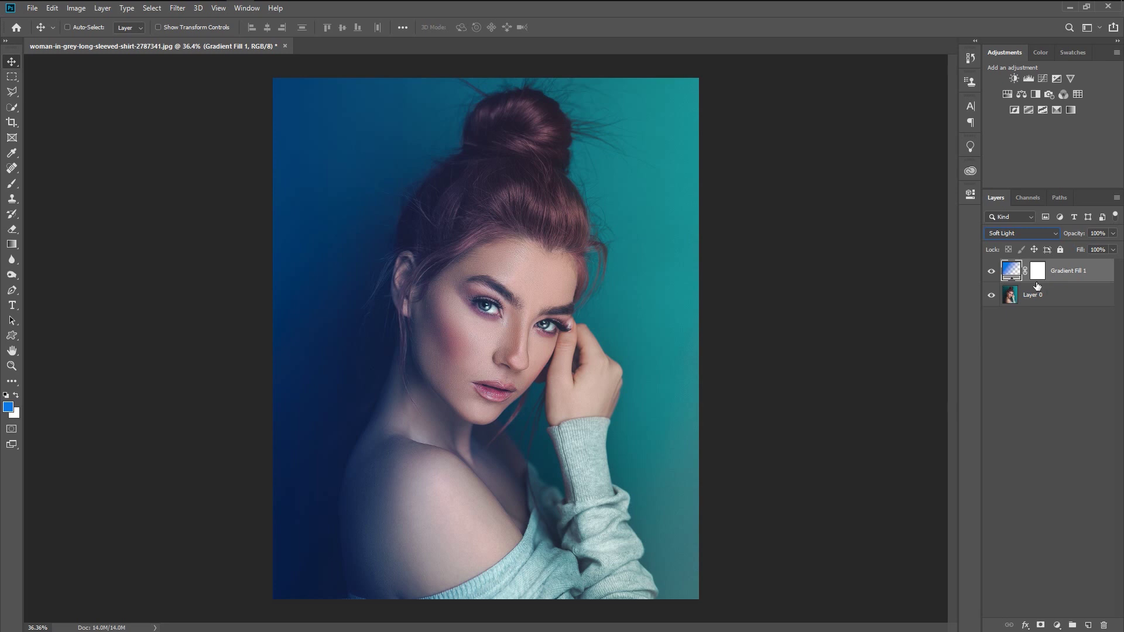
key("ctrl+j")
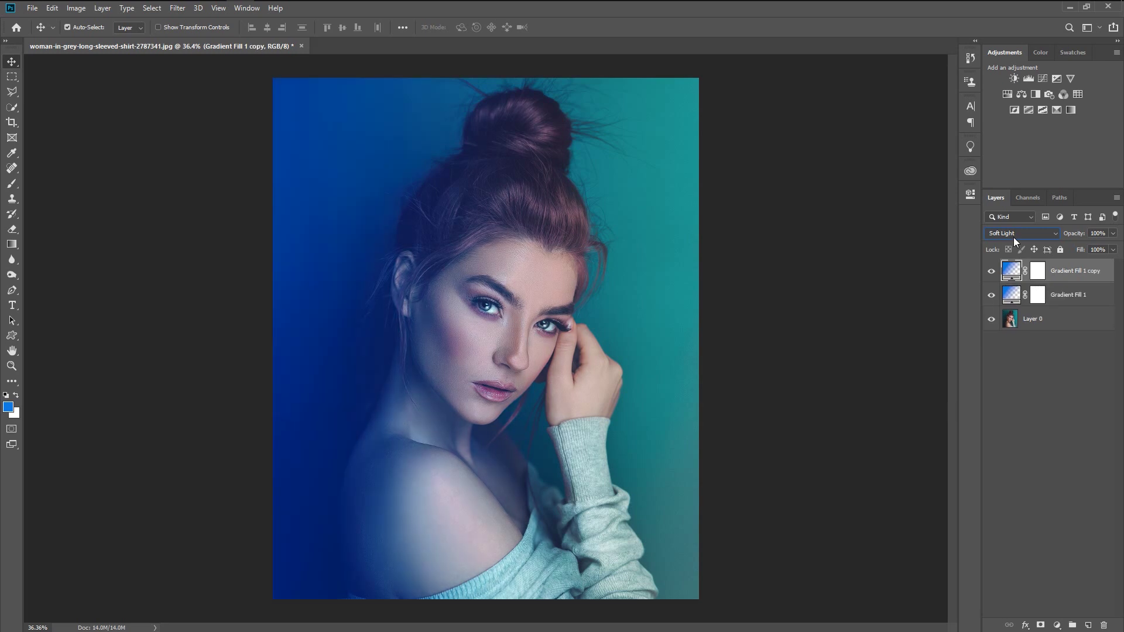
left_click(1014, 235)
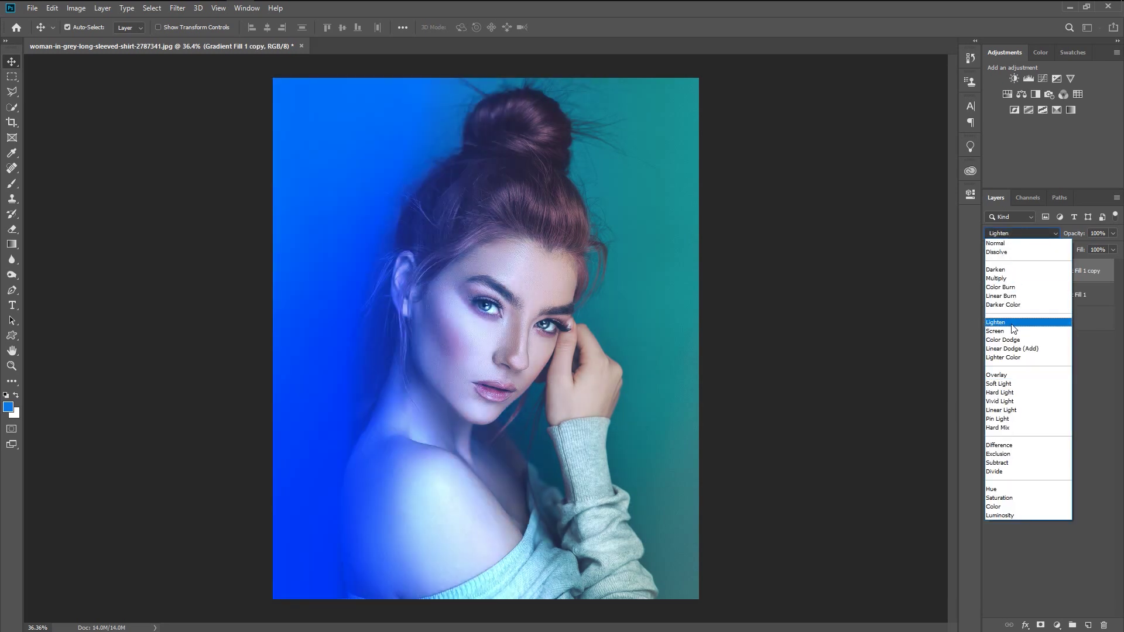
left_click(1010, 322)
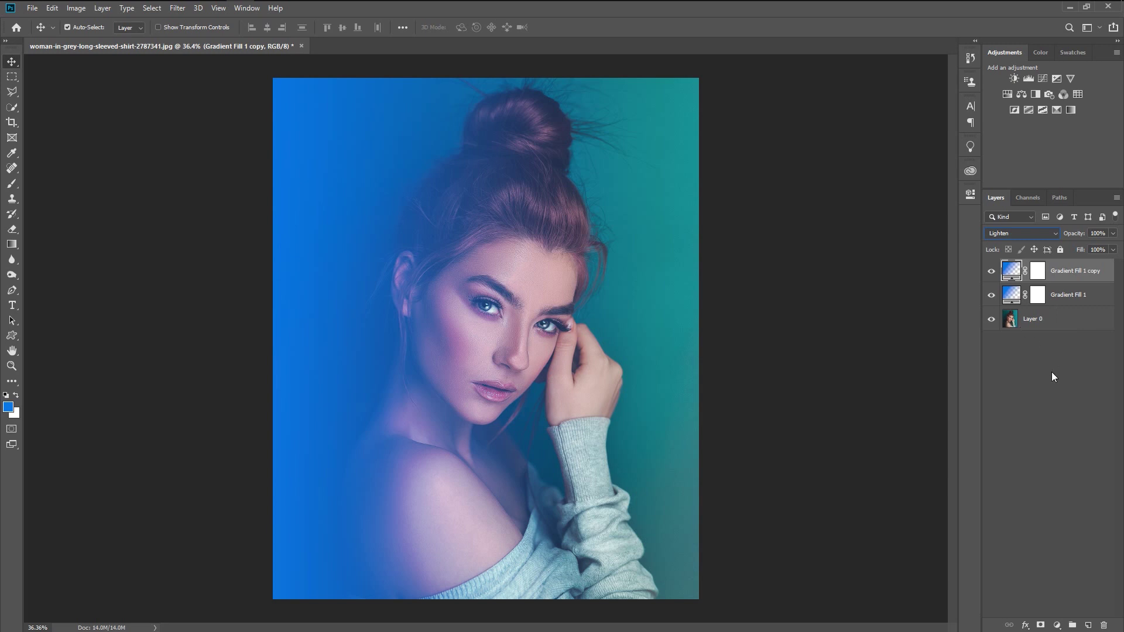
left_click(1045, 394)
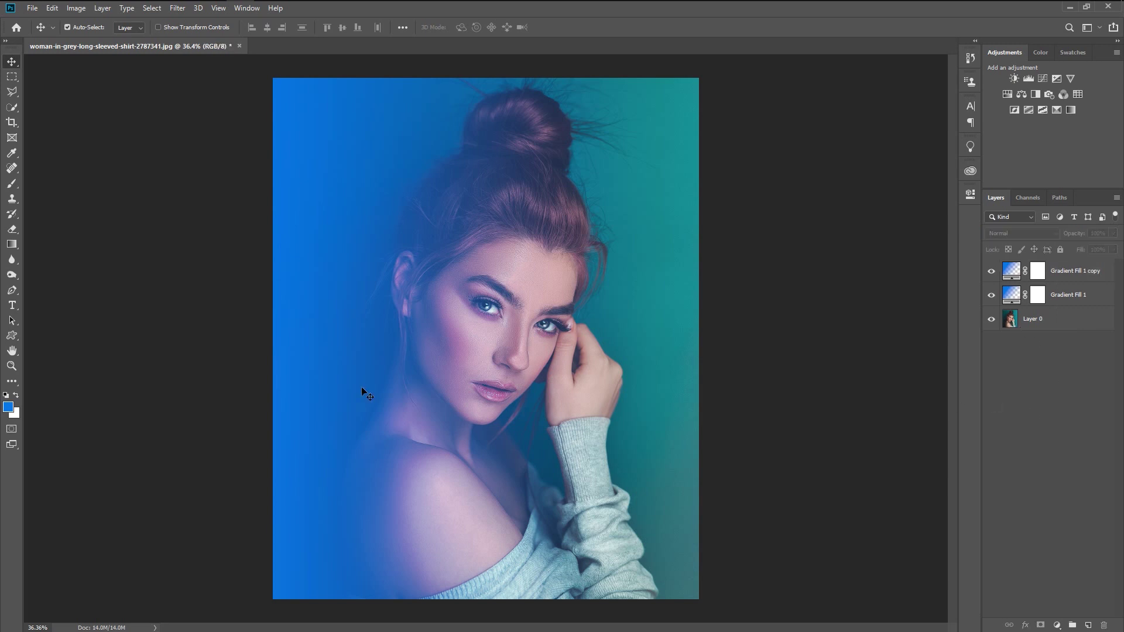
Set the foreground colour to magenta hex c41b65.
left_click(9, 407)
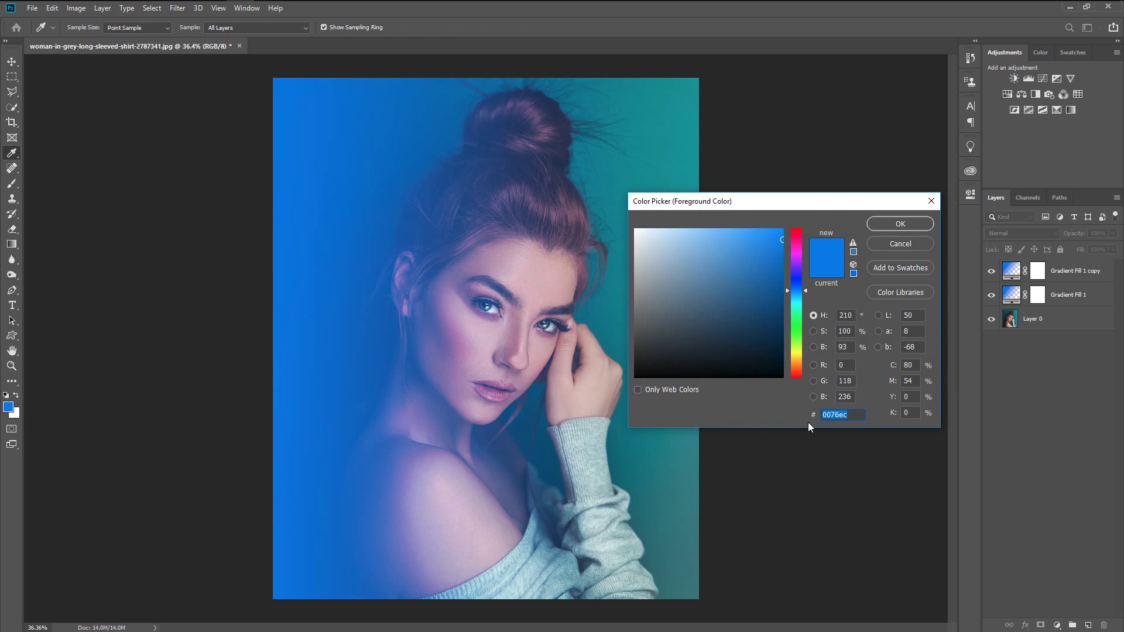
type("c4")
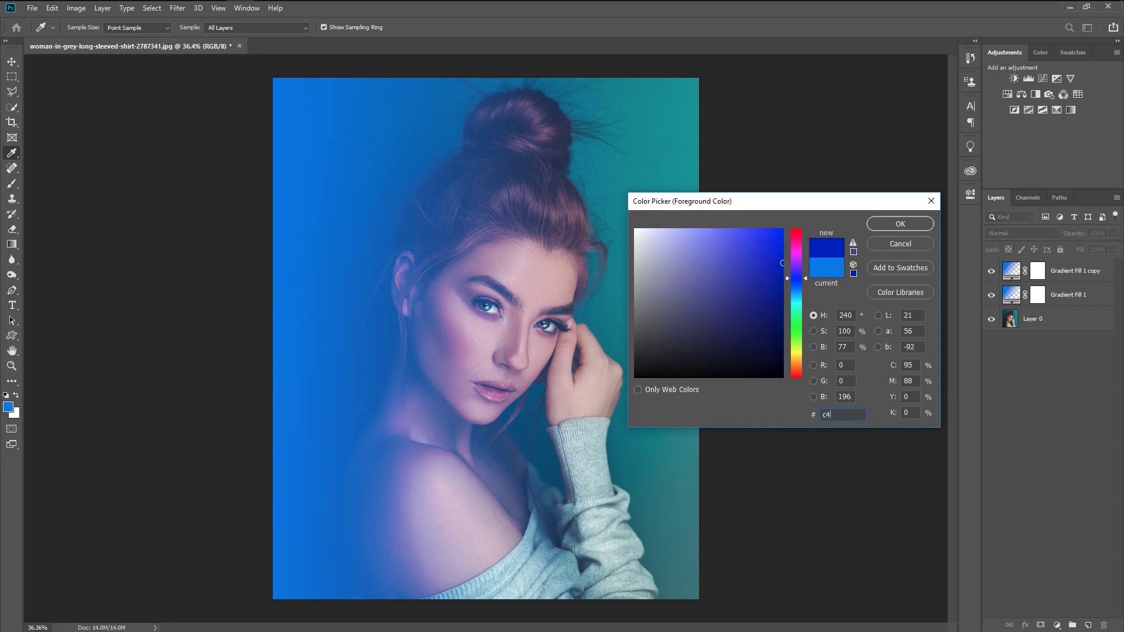
type("1b65")
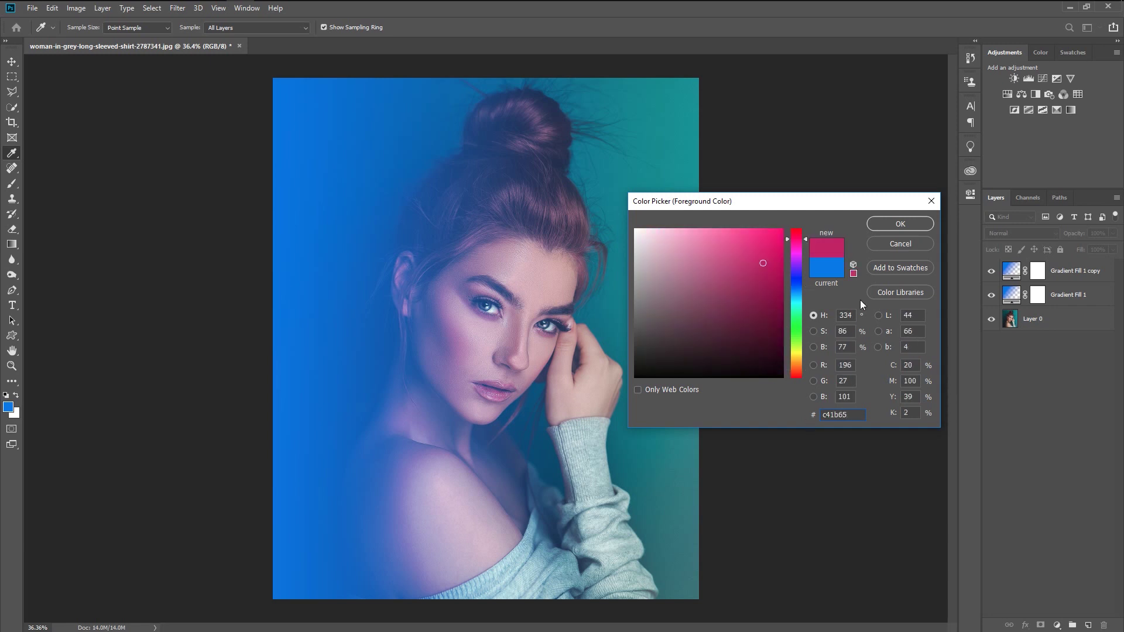
left_click(881, 224)
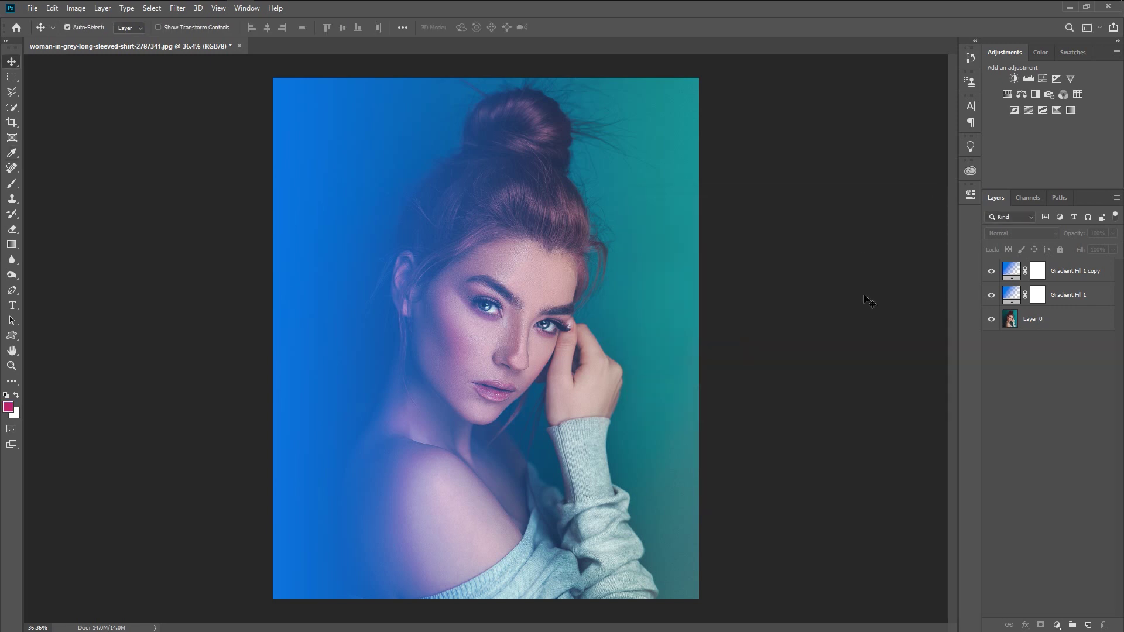
Add Gradient Fill 2 at 180° angle, repositioned slightly on the canvas.
left_click(1056, 625)
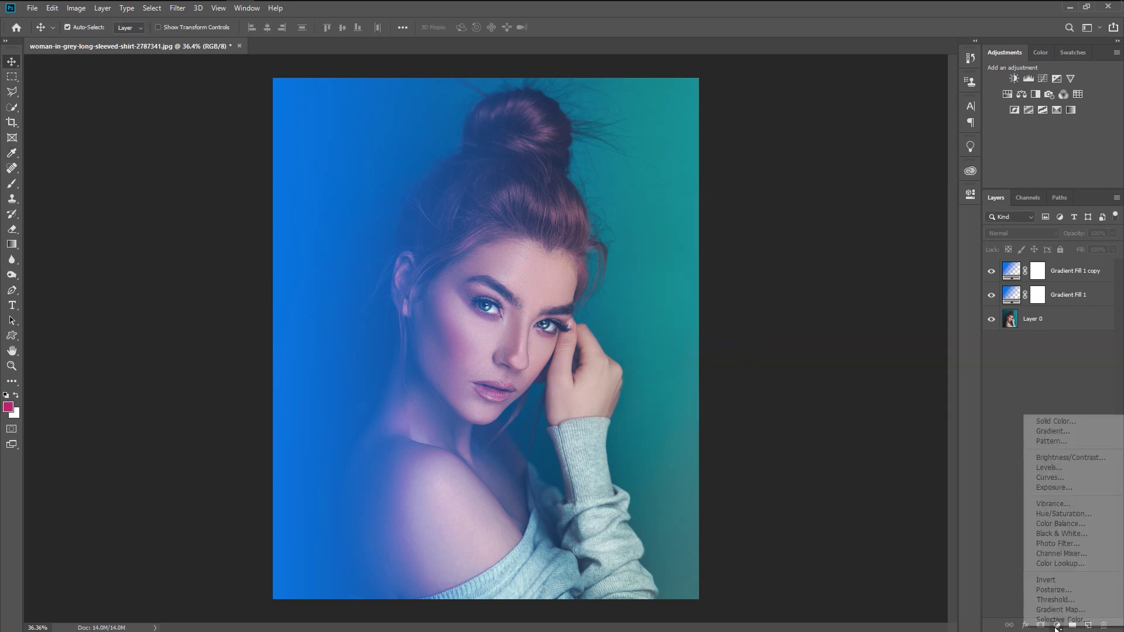
left_click(1066, 430)
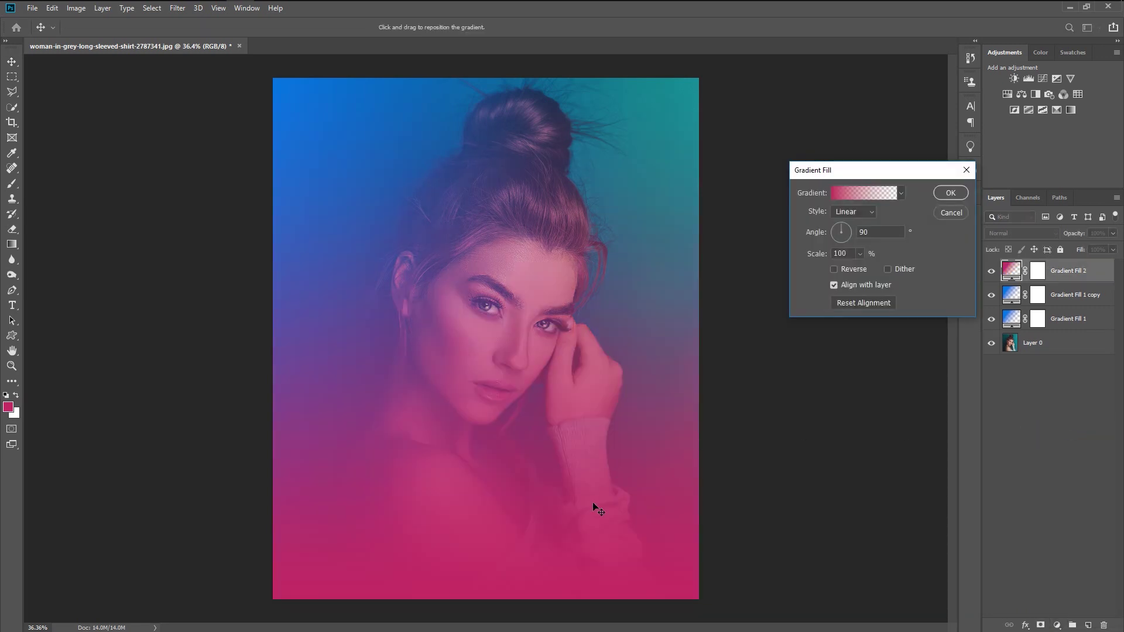
left_click_drag(572, 547, 588, 525)
left_click_drag(875, 232, 843, 234)
type("180")
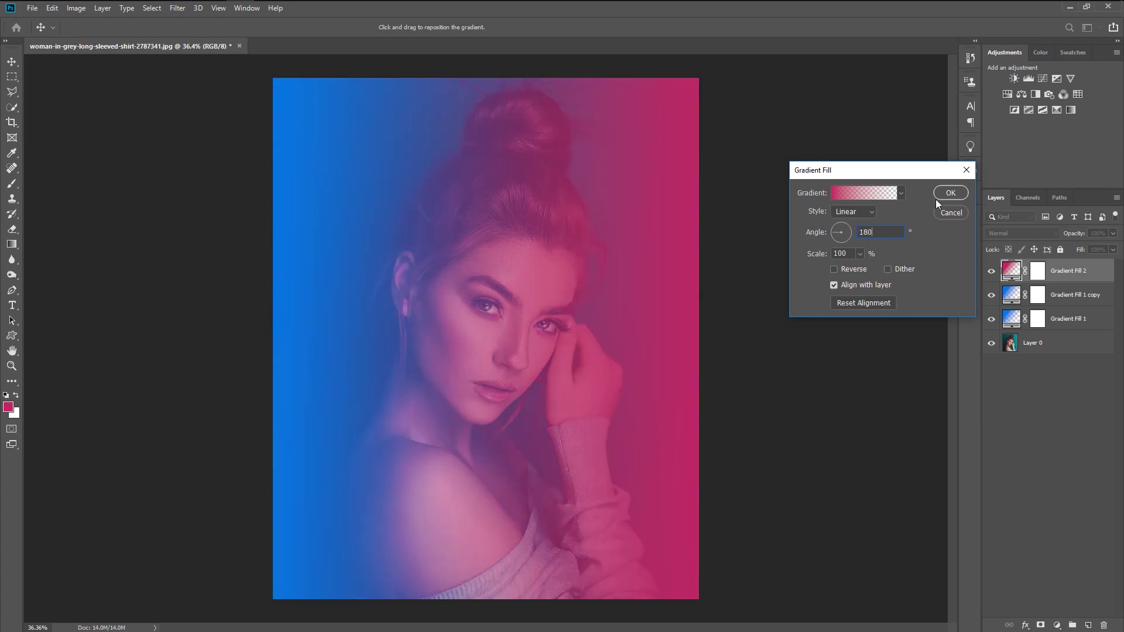
left_click(618, 327)
left_click_drag(616, 324, 622, 323)
left_click(950, 193)
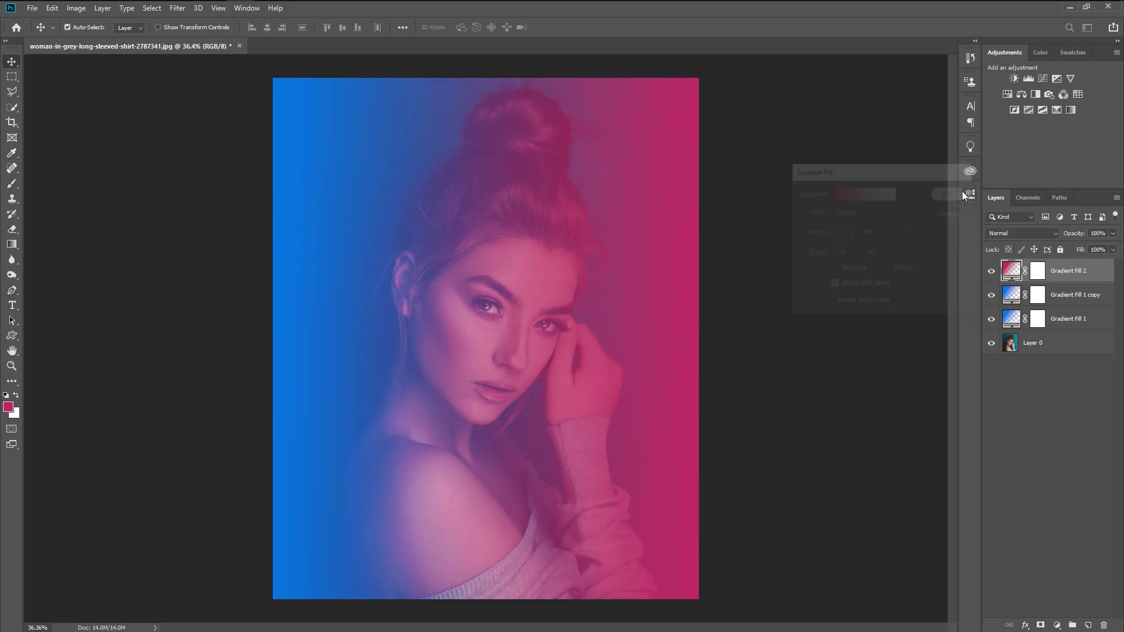
Blend Gradient Fill 2 in Soft Light, then duplicate it and set the copy to Lighten.
left_click(1047, 235)
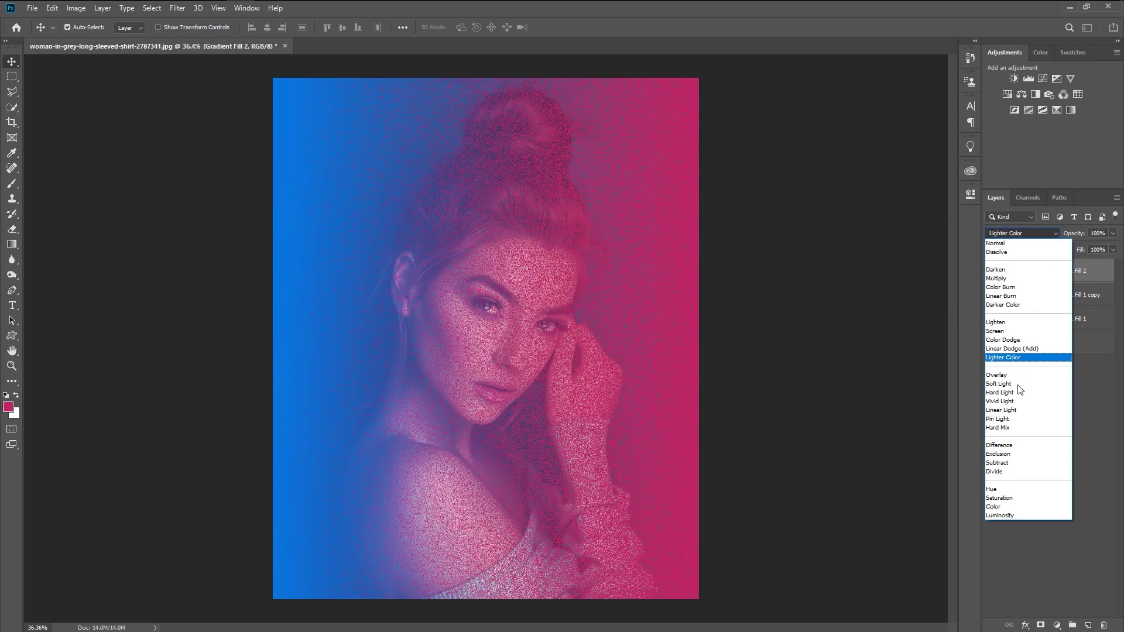
left_click(1019, 385)
key("ctrl")
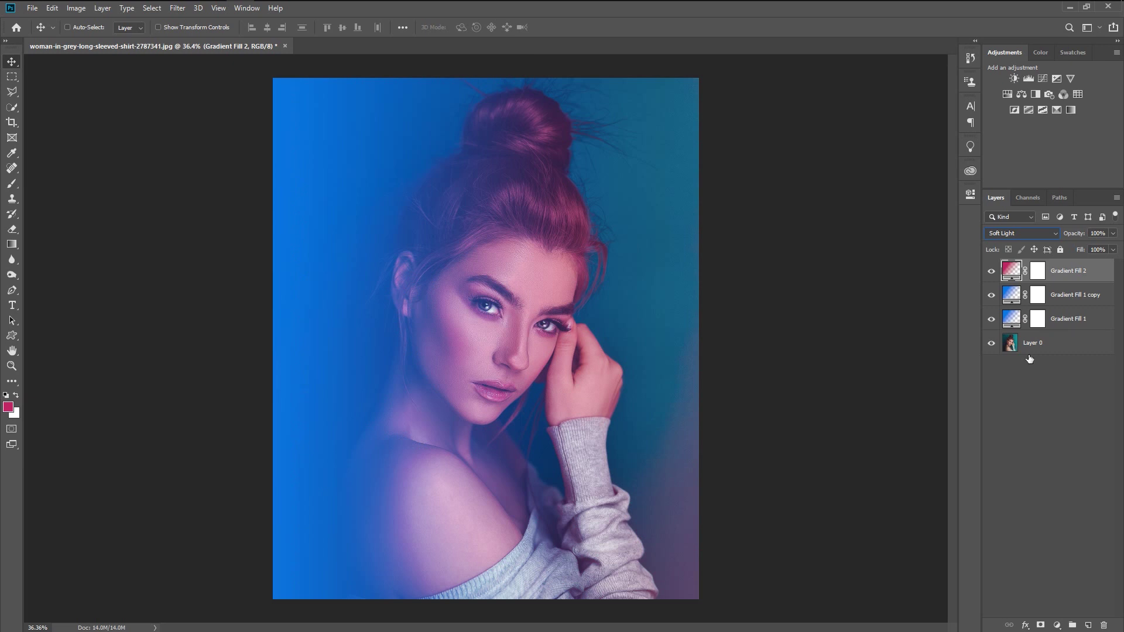
key("ctrl+j")
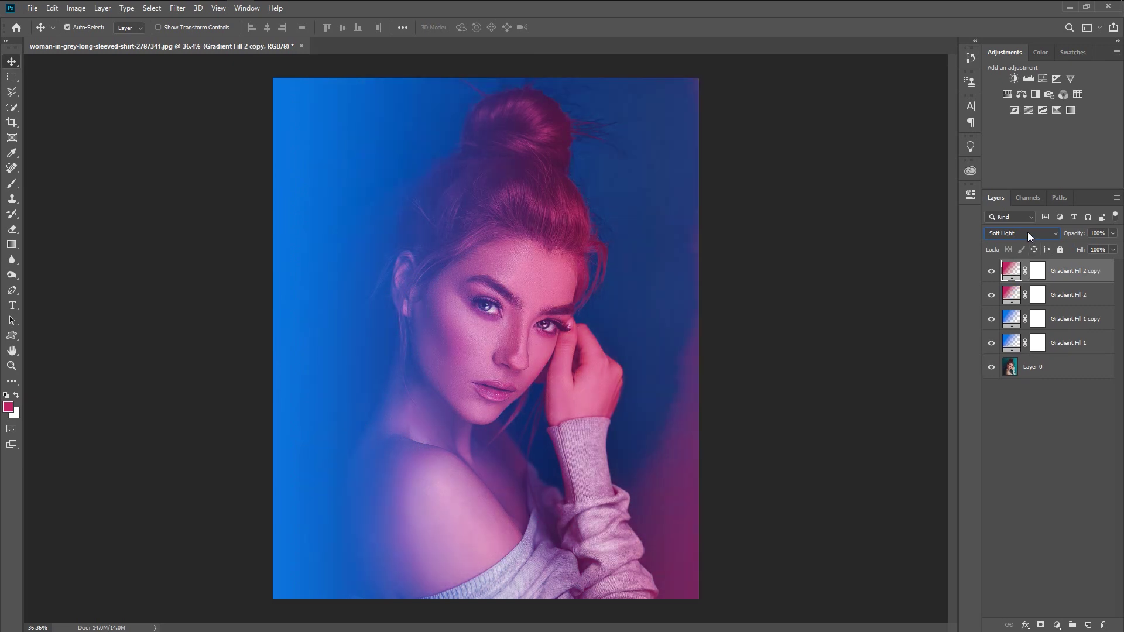
left_click(1027, 232)
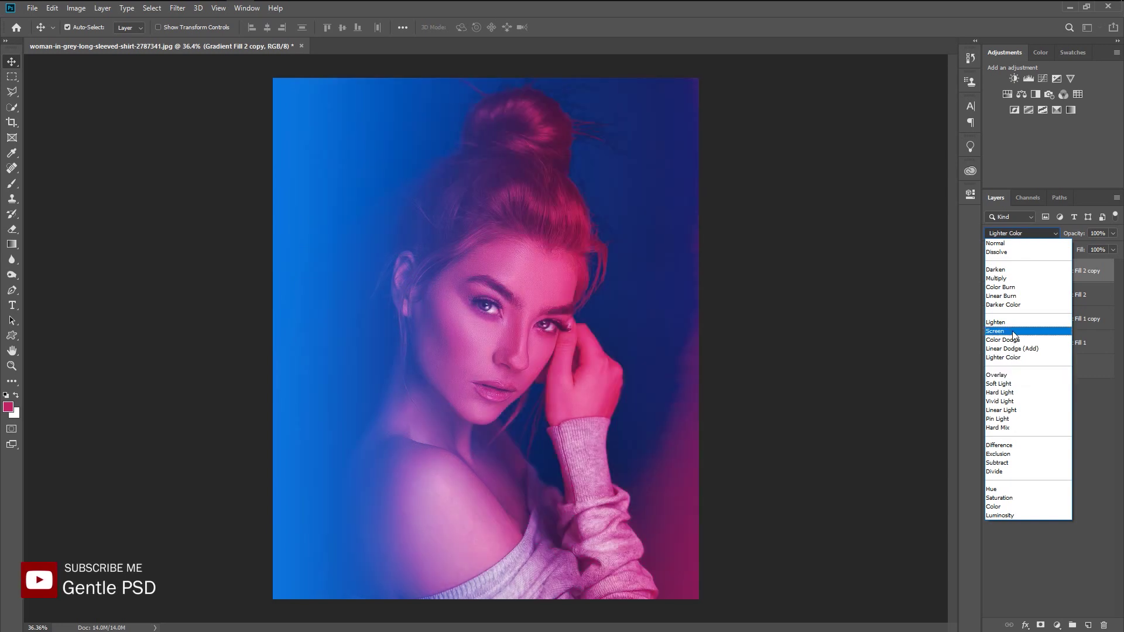
left_click(1012, 323)
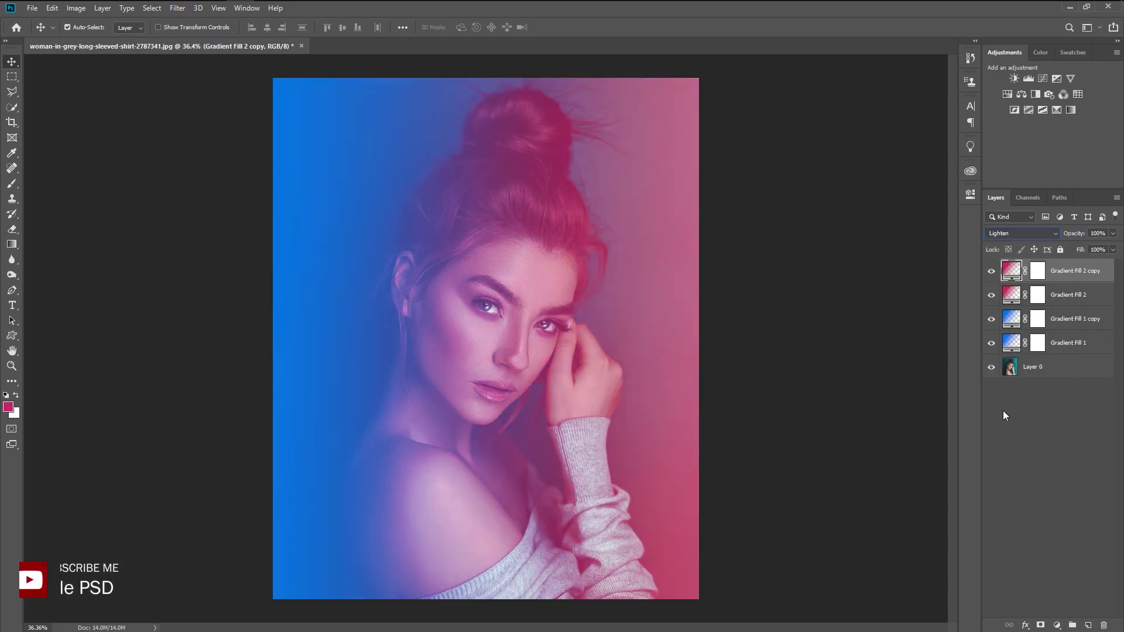
left_click(1030, 459)
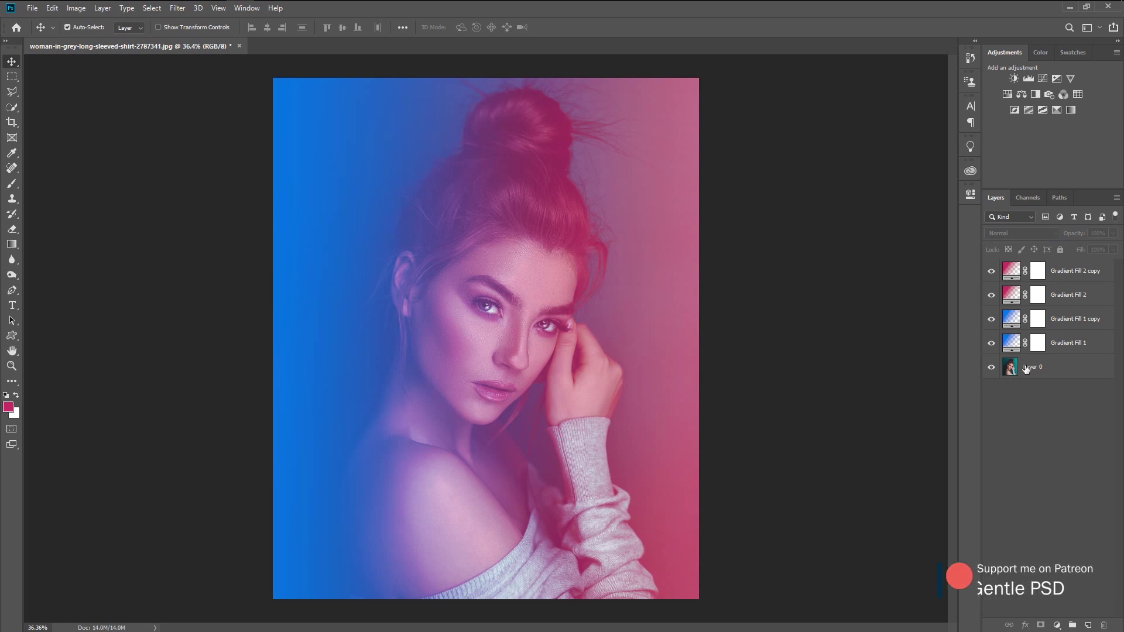
Add a Color Balance layer and push its midtones toward red and blue.
left_click(1023, 94)
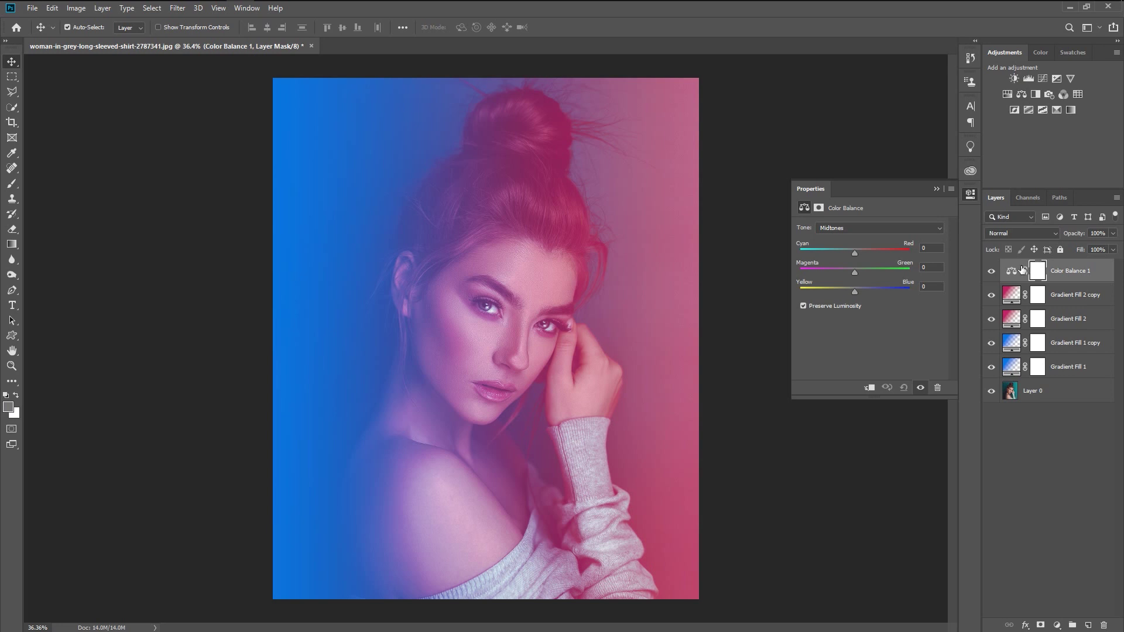
left_click(851, 229)
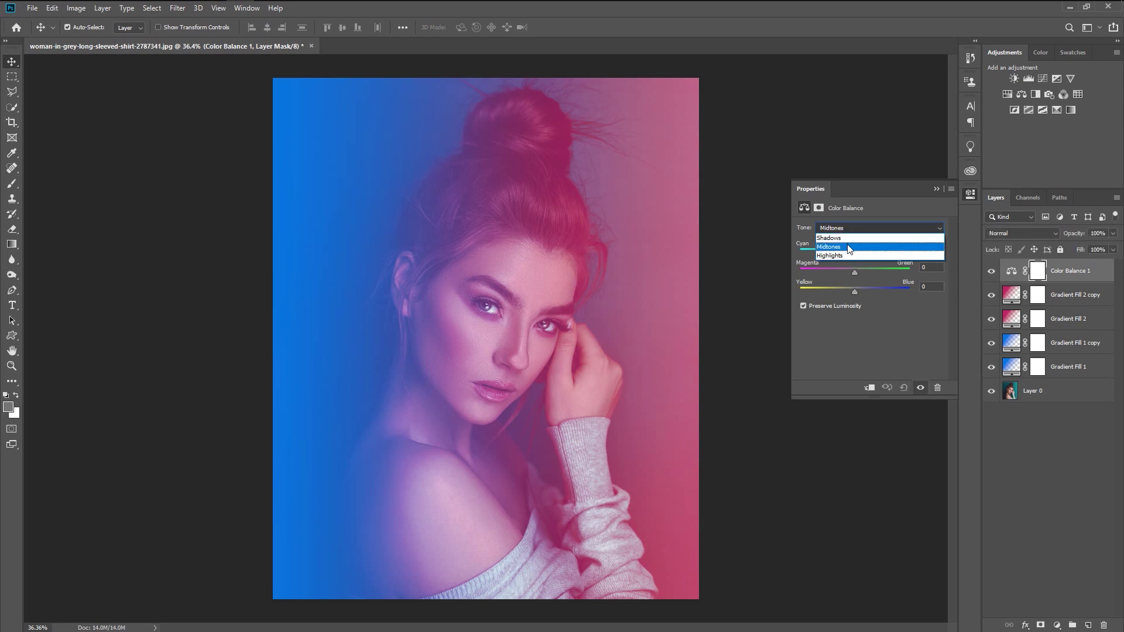
left_click(849, 248)
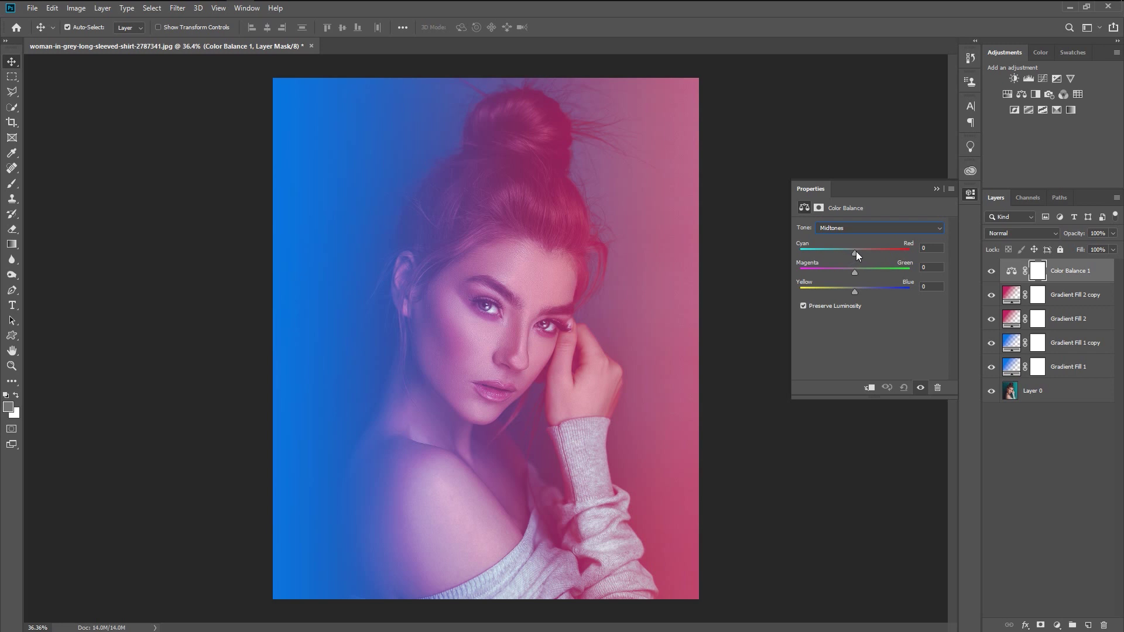
left_click_drag(856, 251, 887, 251)
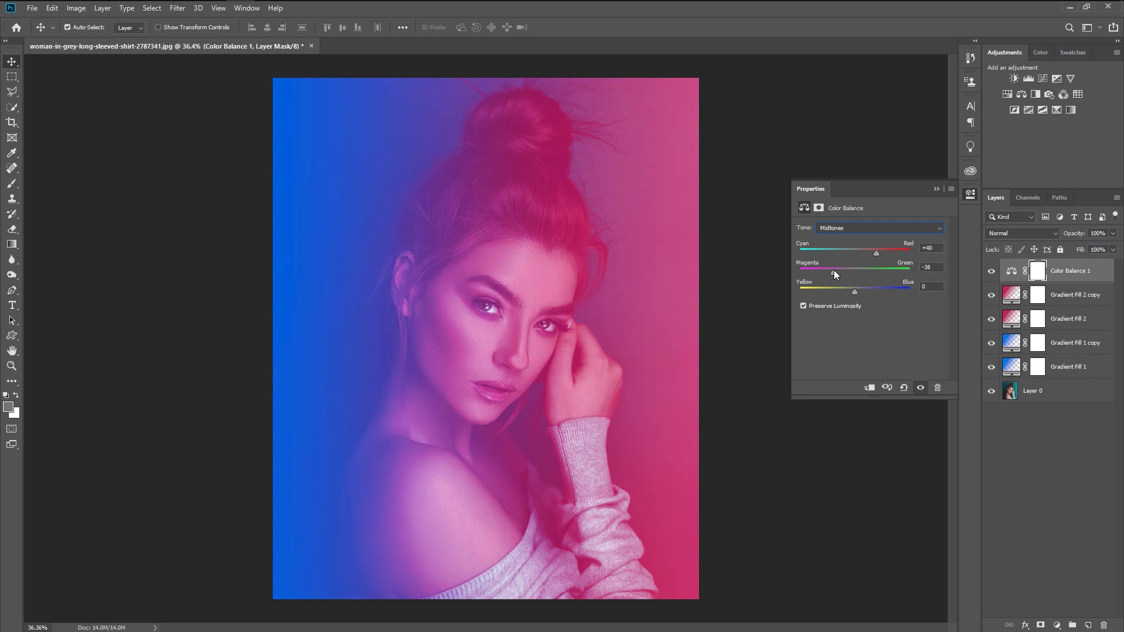
left_click_drag(855, 291, 868, 292)
Shift the Color Balance highlights slightly toward red, magenta and blue.
left_click(872, 228)
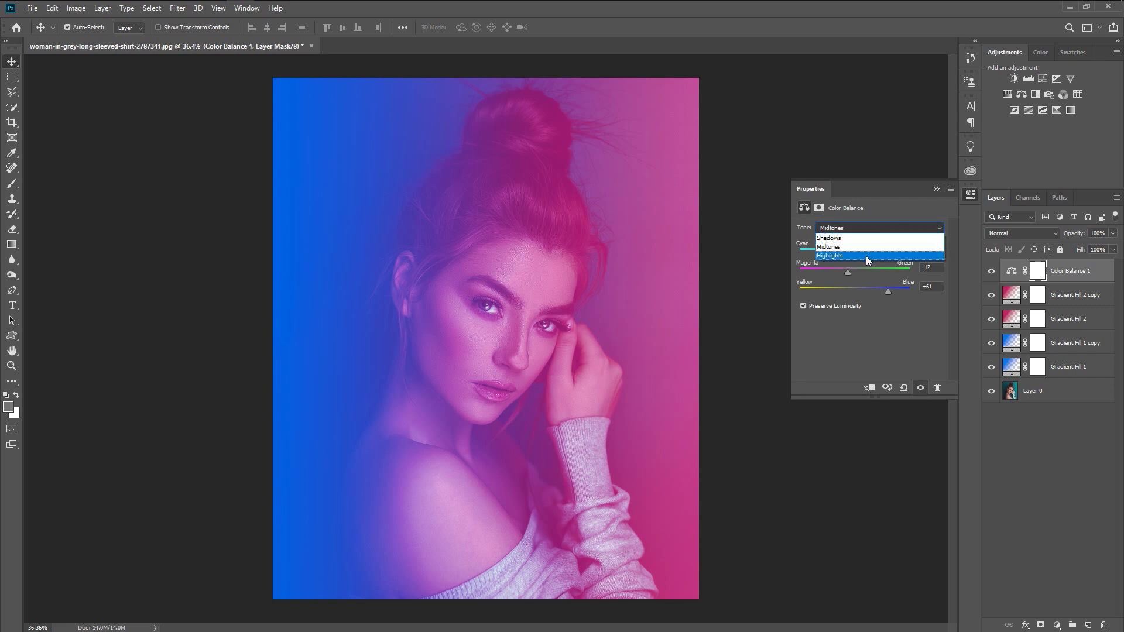
left_click(866, 256)
left_click_drag(855, 256, 860, 257)
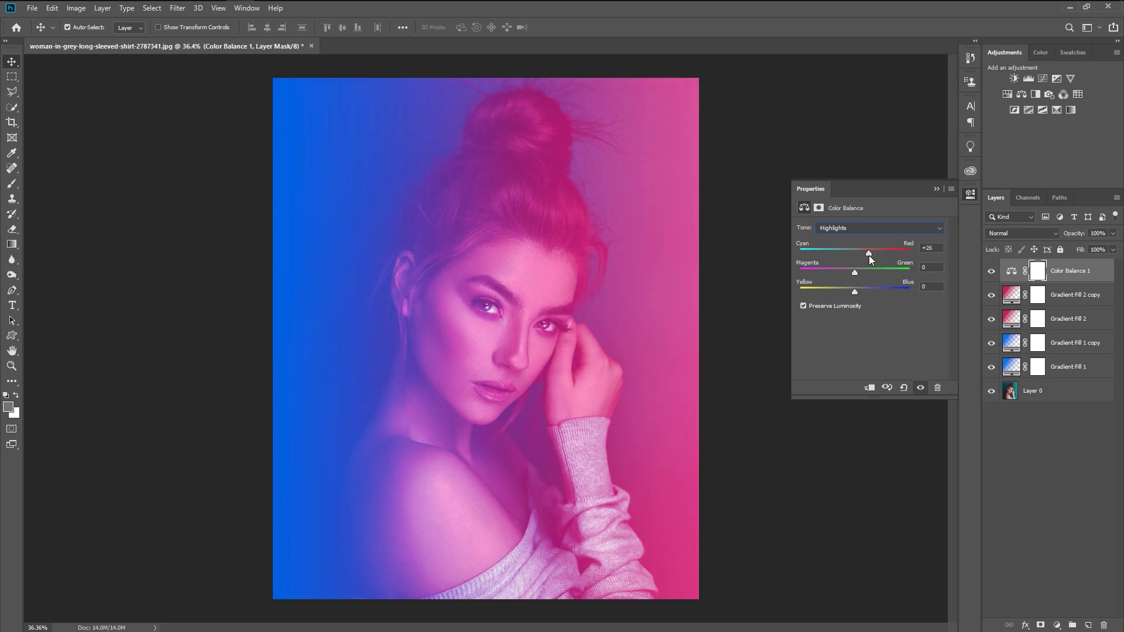
mouse_move(851, 271)
left_mouse_down()
mouse_move(835, 271)
mouse_move(884, 274)
mouse_move(850, 273)
left_mouse_up()
left_click_drag(854, 292, 863, 292)
Set the Color Balance shadows to -43, -20, -16 toward cyan and blue.
left_click(870, 228)
left_click(866, 239)
left_click_drag(843, 250, 831, 246)
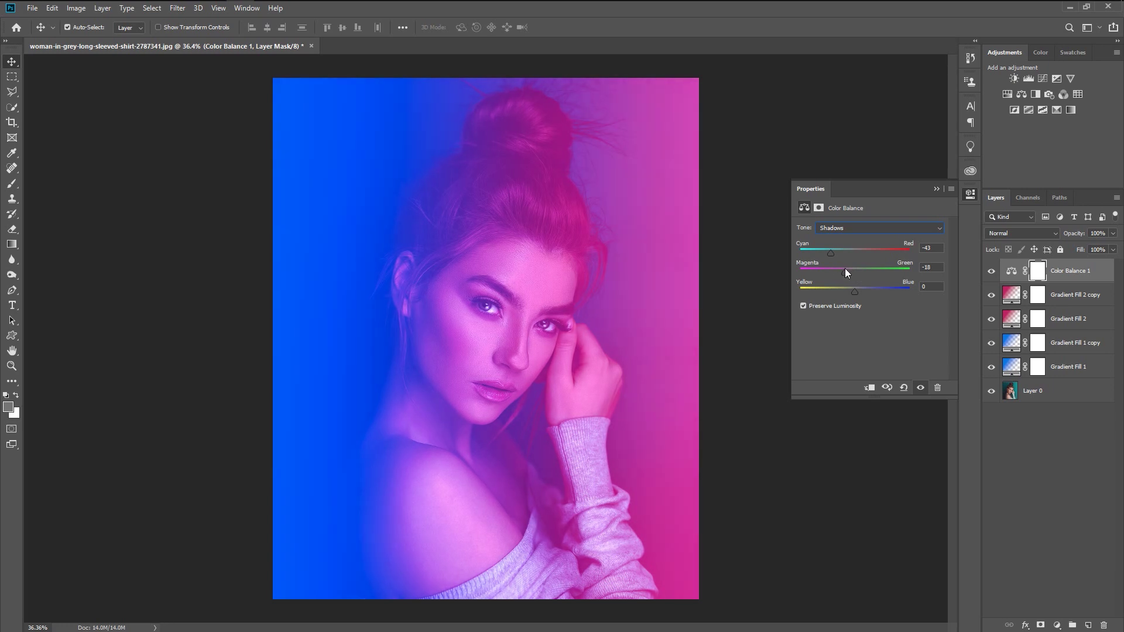
mouse_move(855, 289)
left_mouse_down()
mouse_move(880, 293)
mouse_move(843, 285)
left_mouse_up()
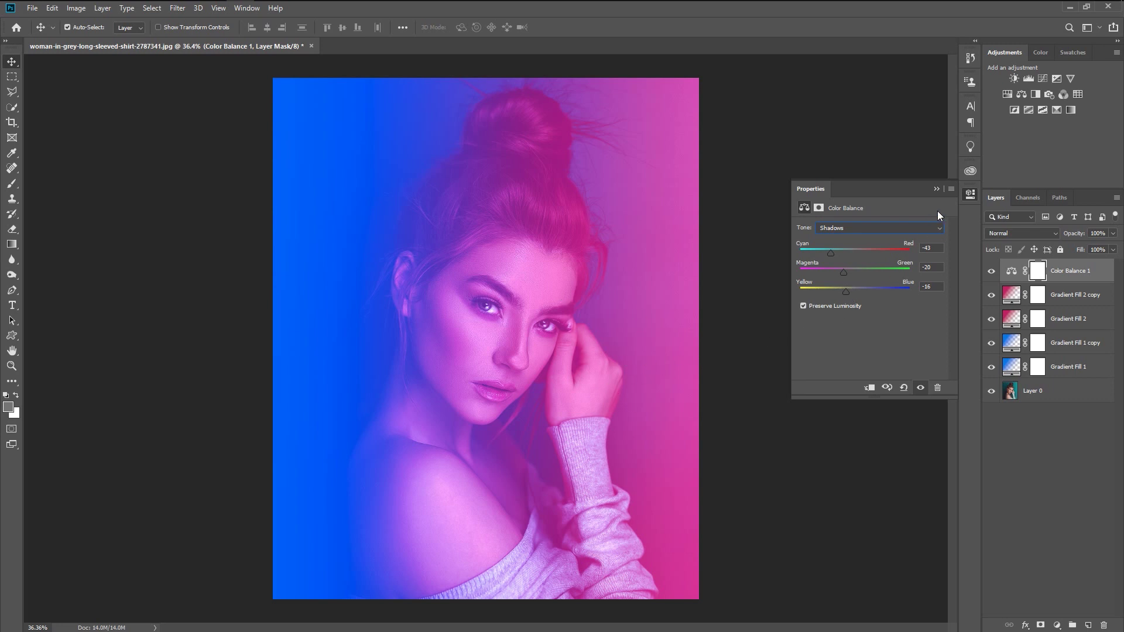
left_click(936, 192)
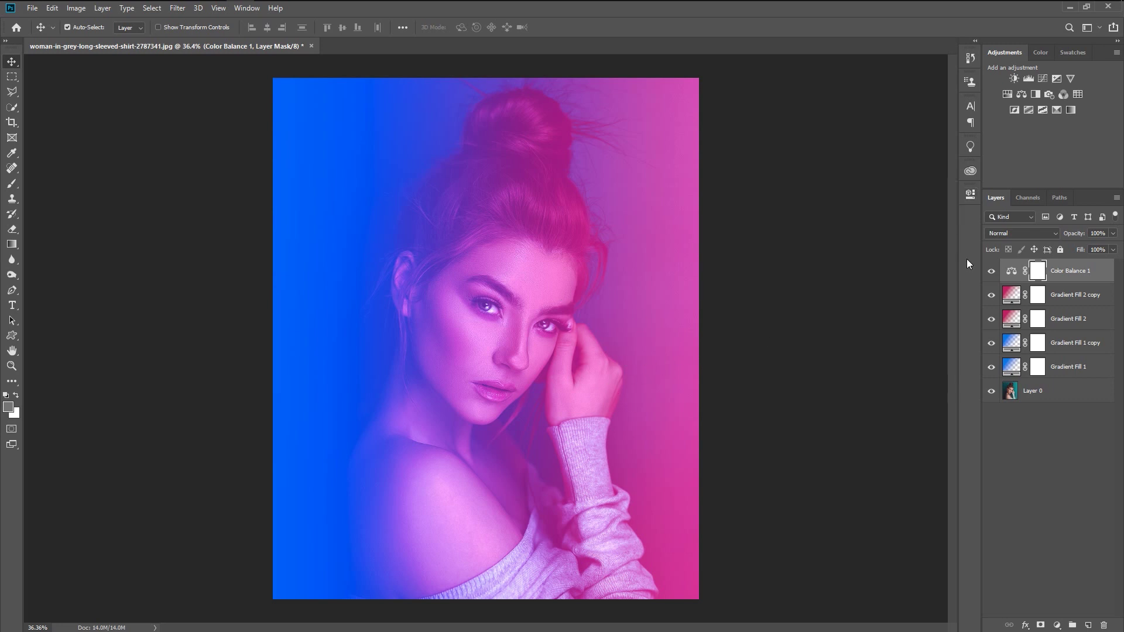
Compare the Color Balance on and off, then add a monochrome Channel Mixer layer.
left_click(992, 272)
left_click(991, 272)
left_click(1064, 95)
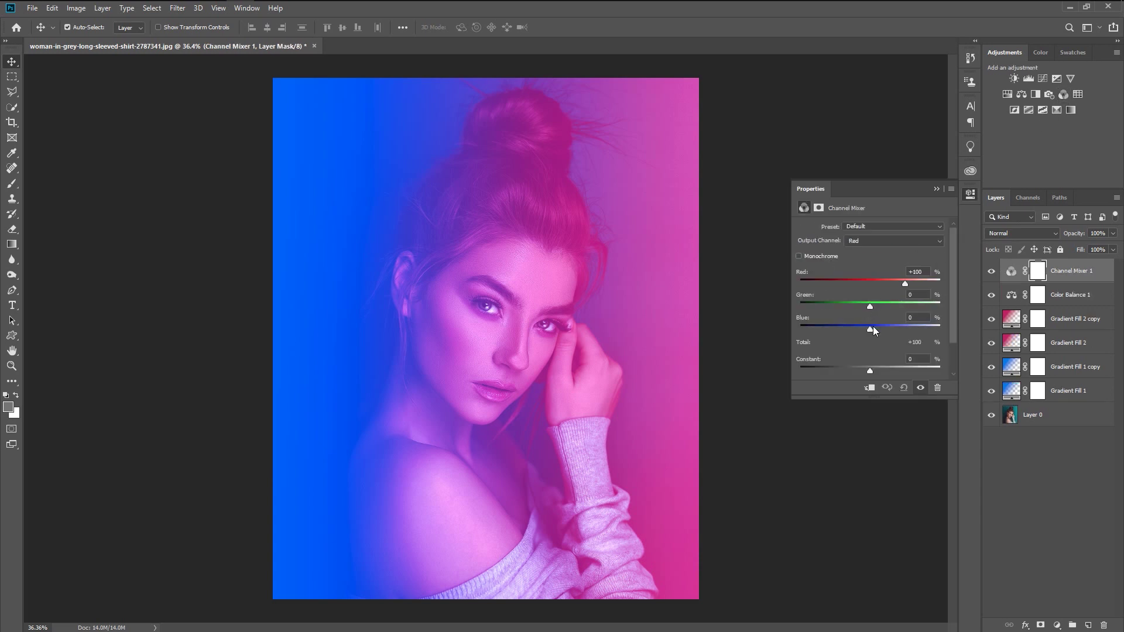
left_click(799, 255)
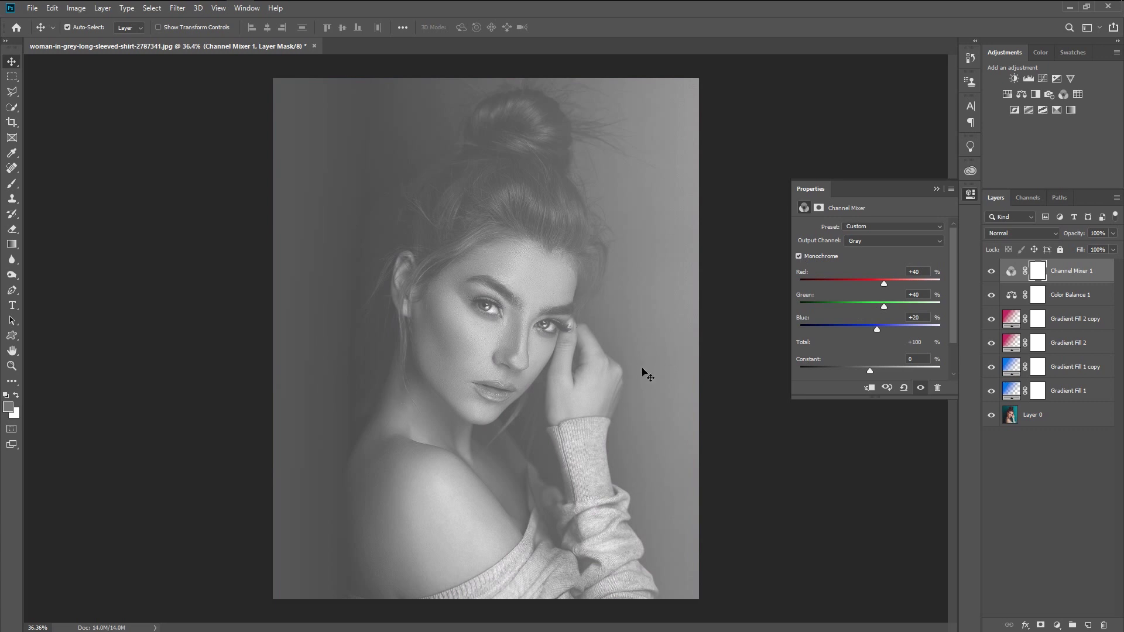
left_click(935, 189)
Blend Channel Mixer 1 in Soft Light, compare it hidden and shown, then add Selective Color.
left_click(1005, 232)
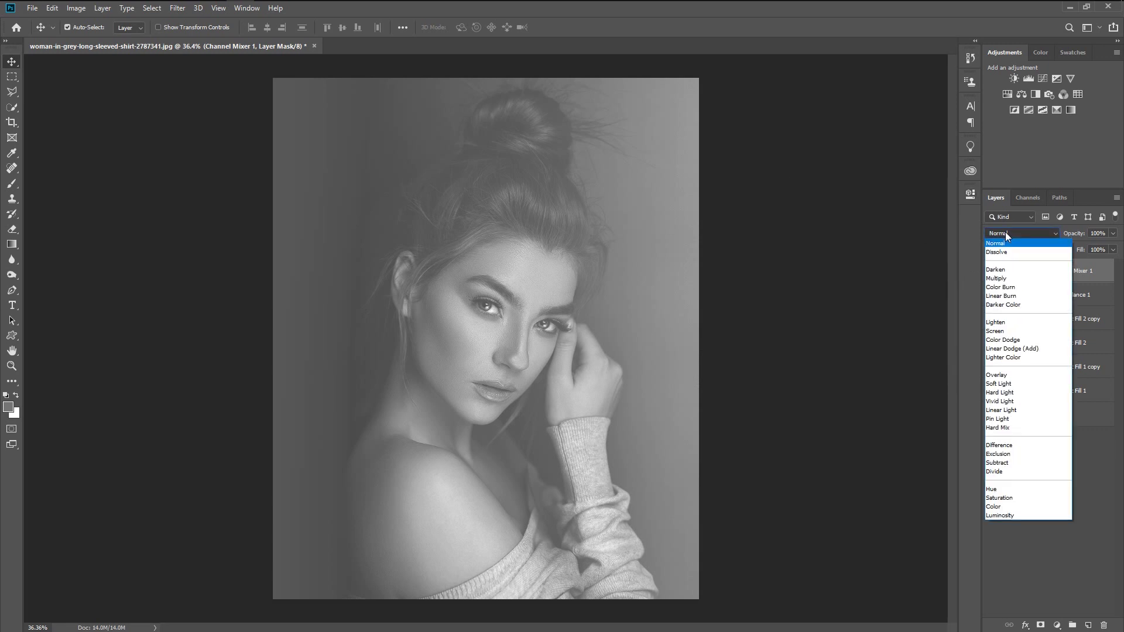
left_click(1008, 386)
left_click(992, 272)
left_click(992, 271)
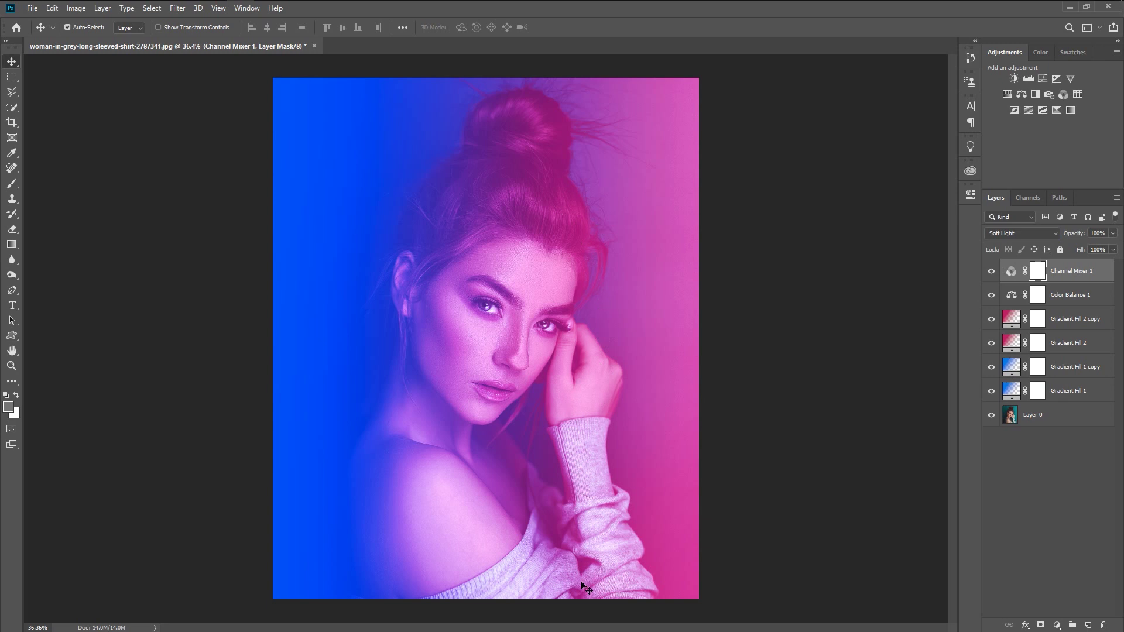
left_click(990, 279)
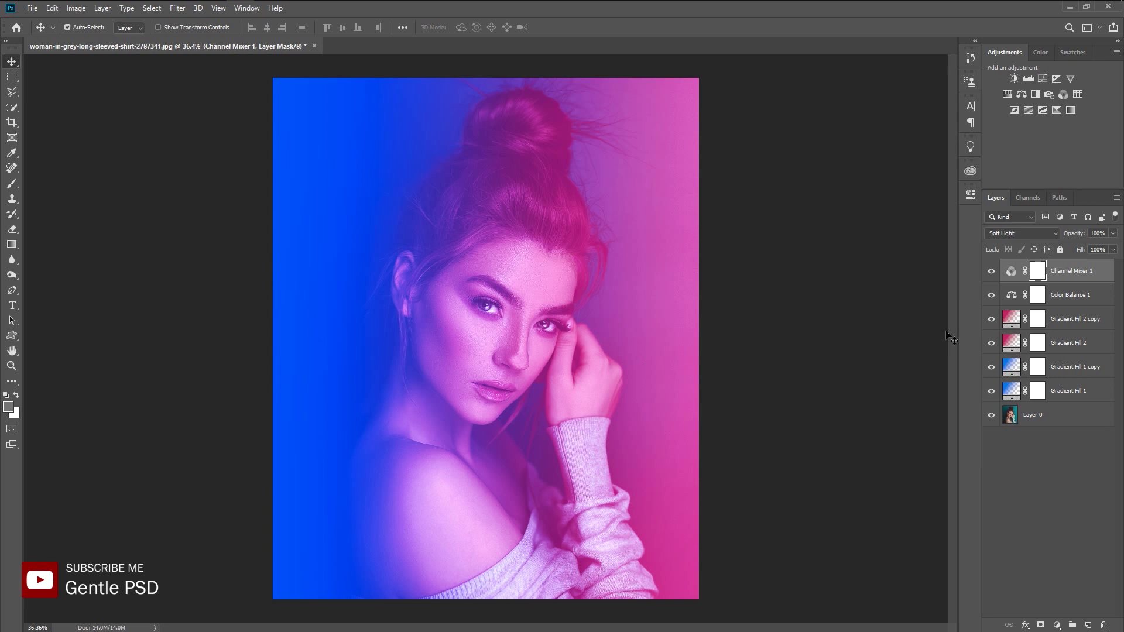
left_click(988, 279)
left_click(988, 279)
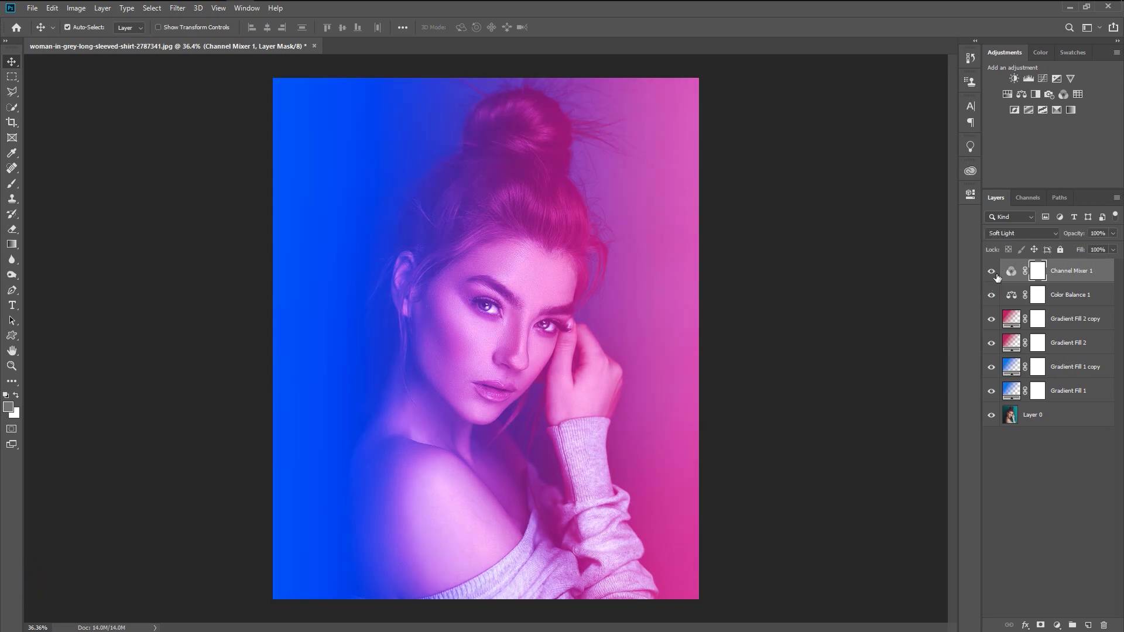
left_click(1060, 110)
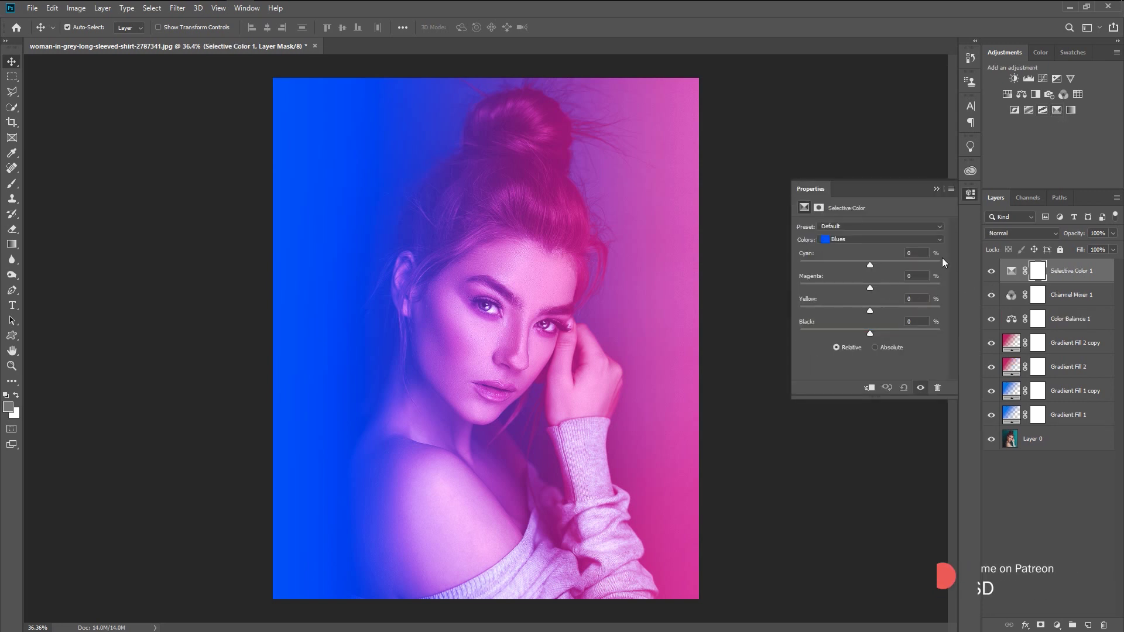
In Selective Color, reduce cyan and magenta in the Whites.
left_click(923, 241)
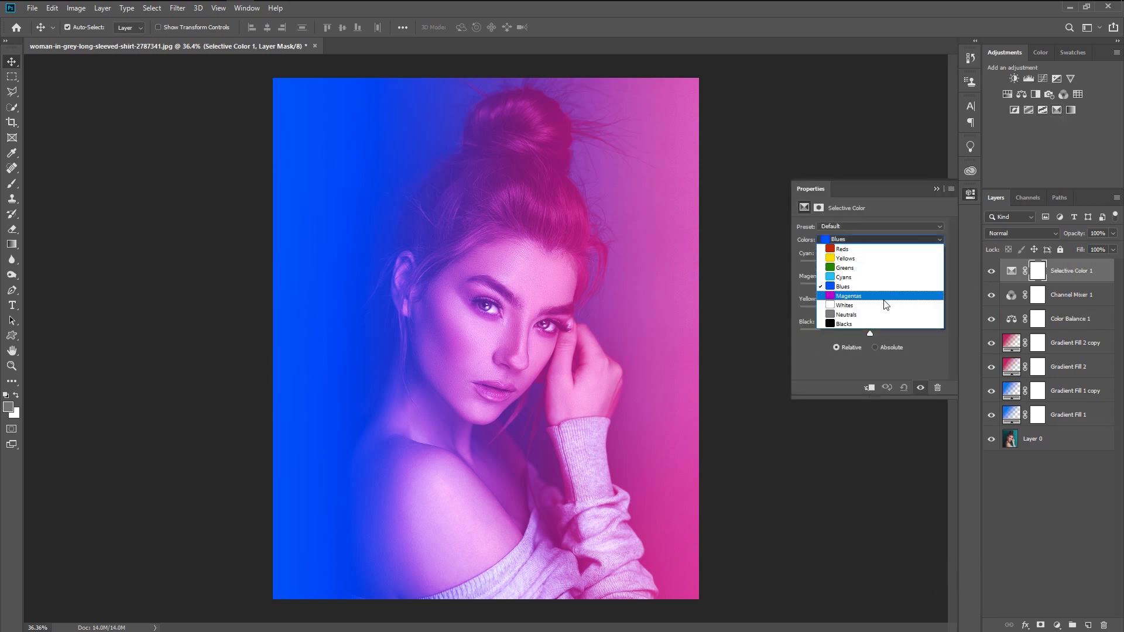
left_click(884, 305)
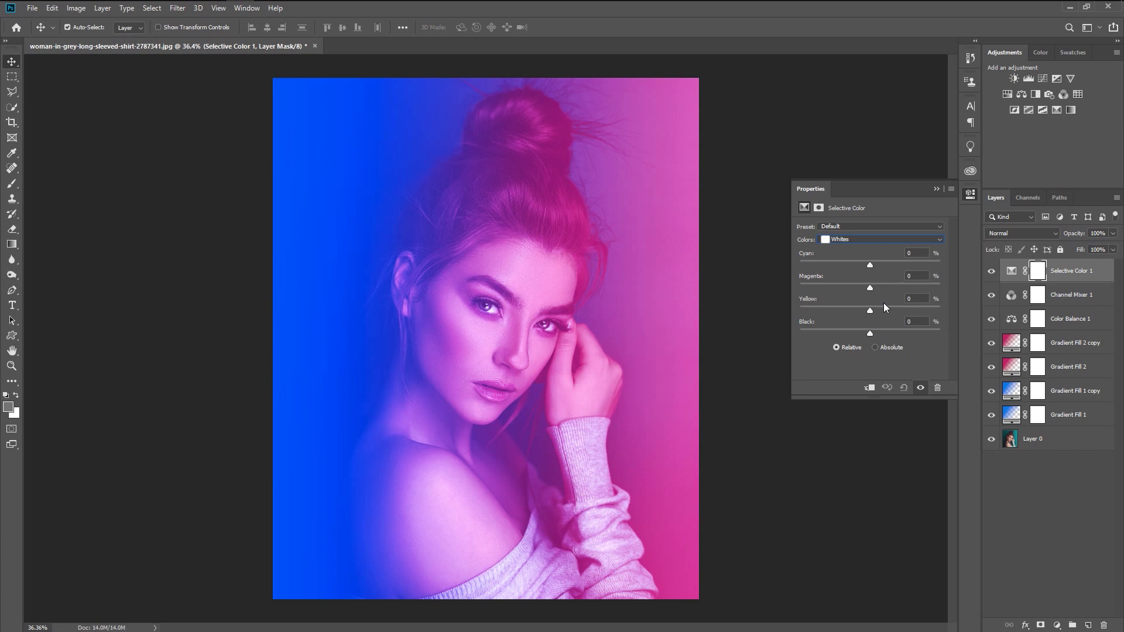
left_click(869, 265)
left_click_drag(916, 291, 859, 289)
Set the Neutrals to Cyan +7, Magenta -3, Yellow +14 and Black +8.
left_click(882, 236)
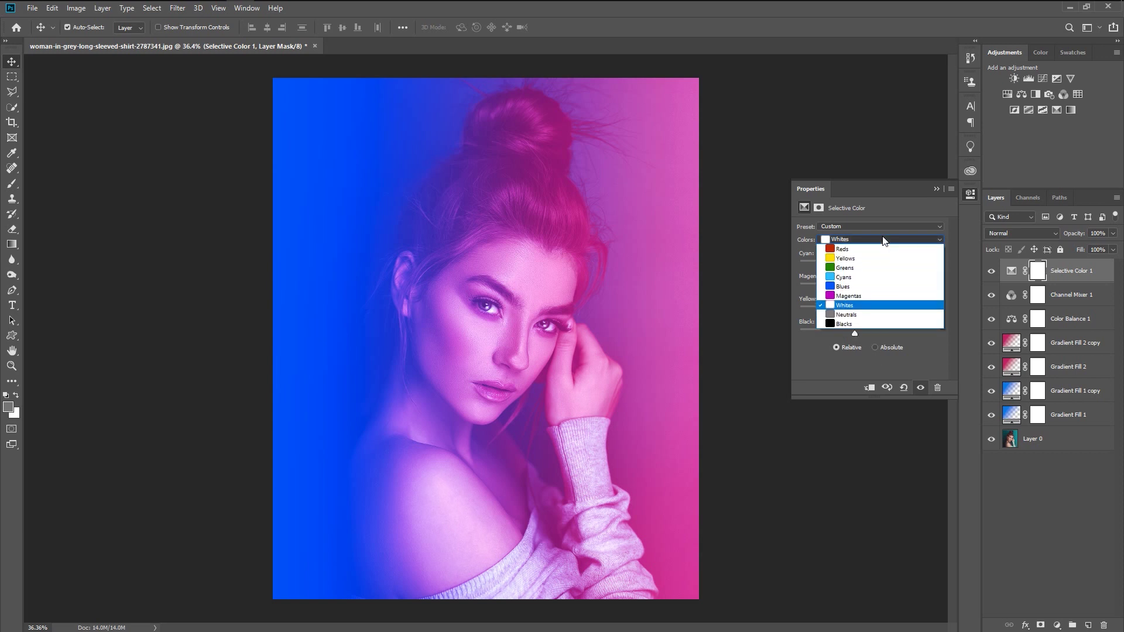
left_click(865, 317)
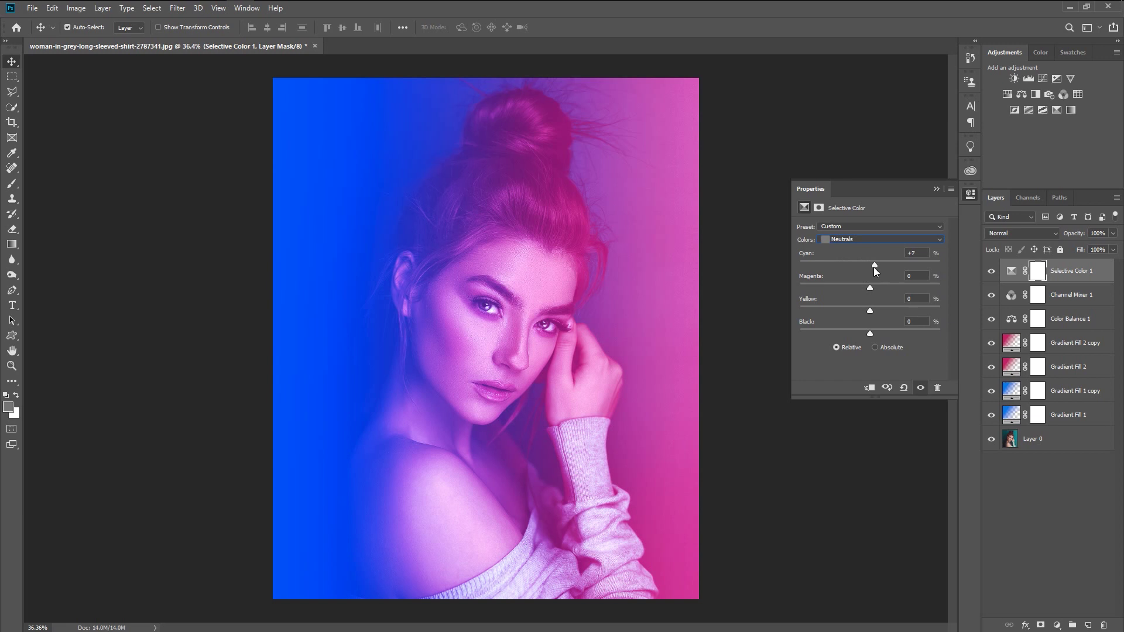
left_click_drag(884, 289, 863, 290)
left_click_drag(871, 316, 884, 332)
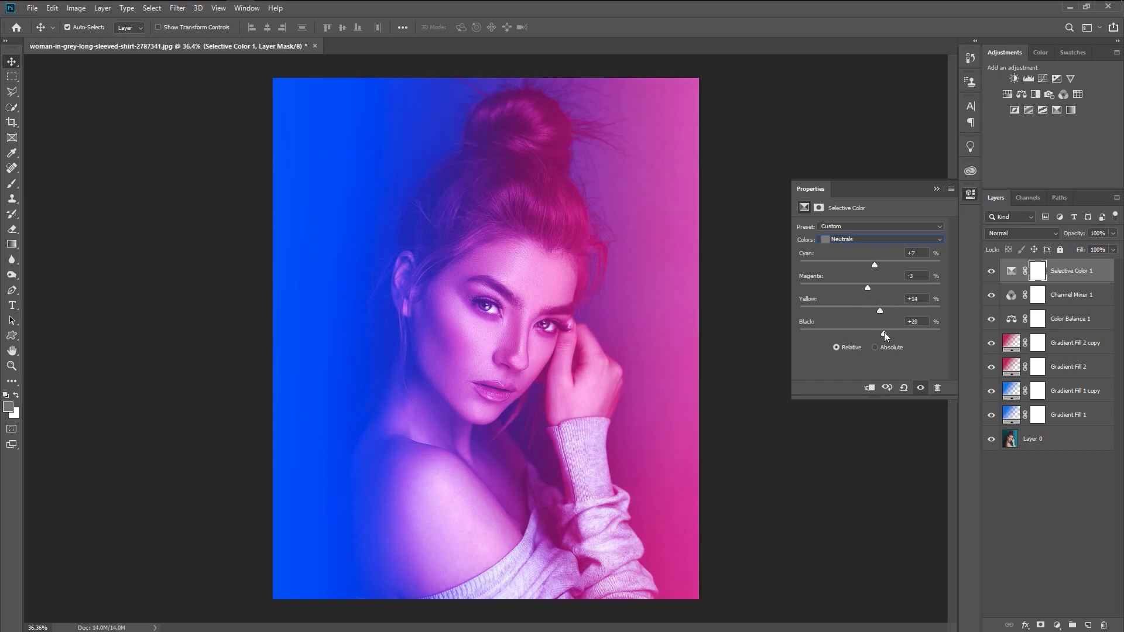
left_click(878, 244)
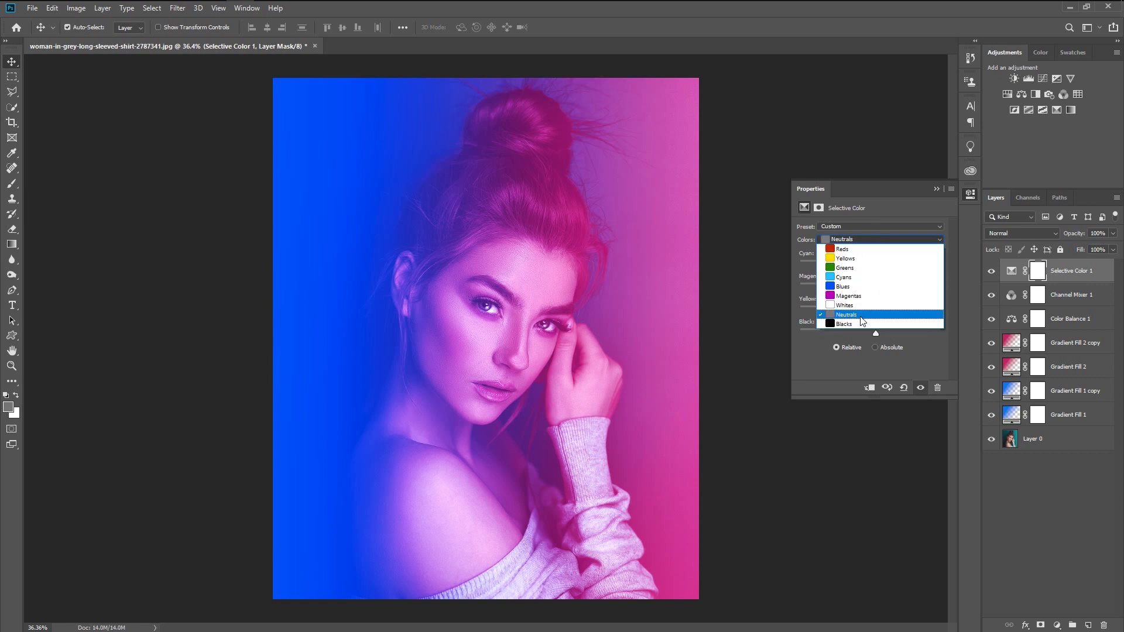
Set the Blues to Cyan +12, Magenta +13, Yellow +26 and Black −16.
left_click(855, 287)
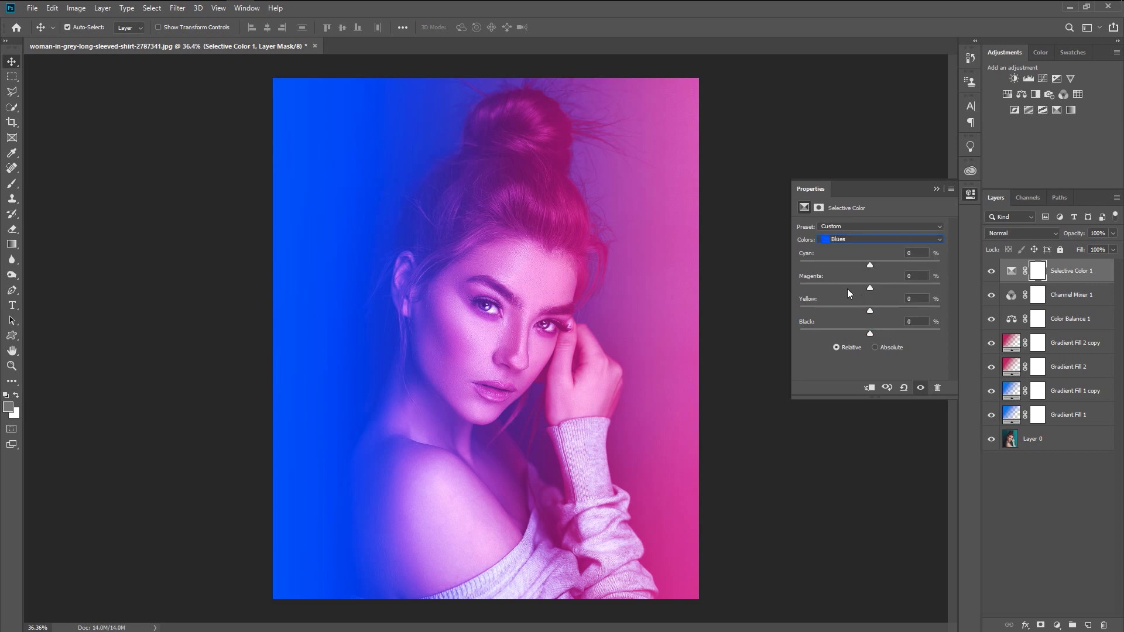
left_click_drag(869, 265, 879, 292)
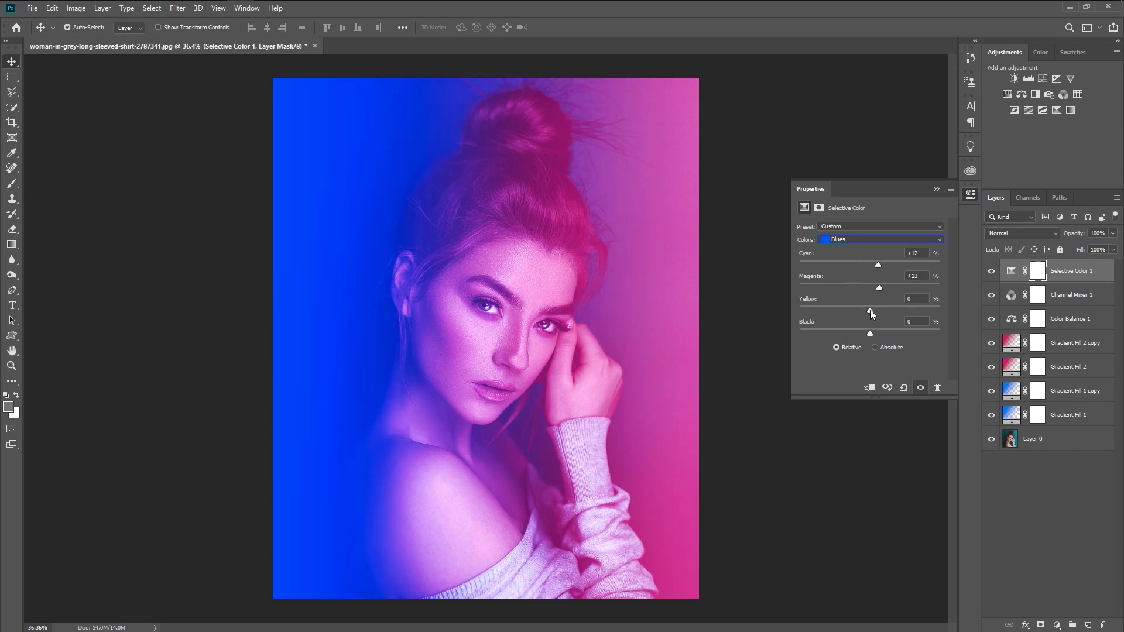
mouse_move(877, 317)
left_mouse_down()
mouse_move(886, 334)
mouse_move(865, 333)
left_mouse_up()
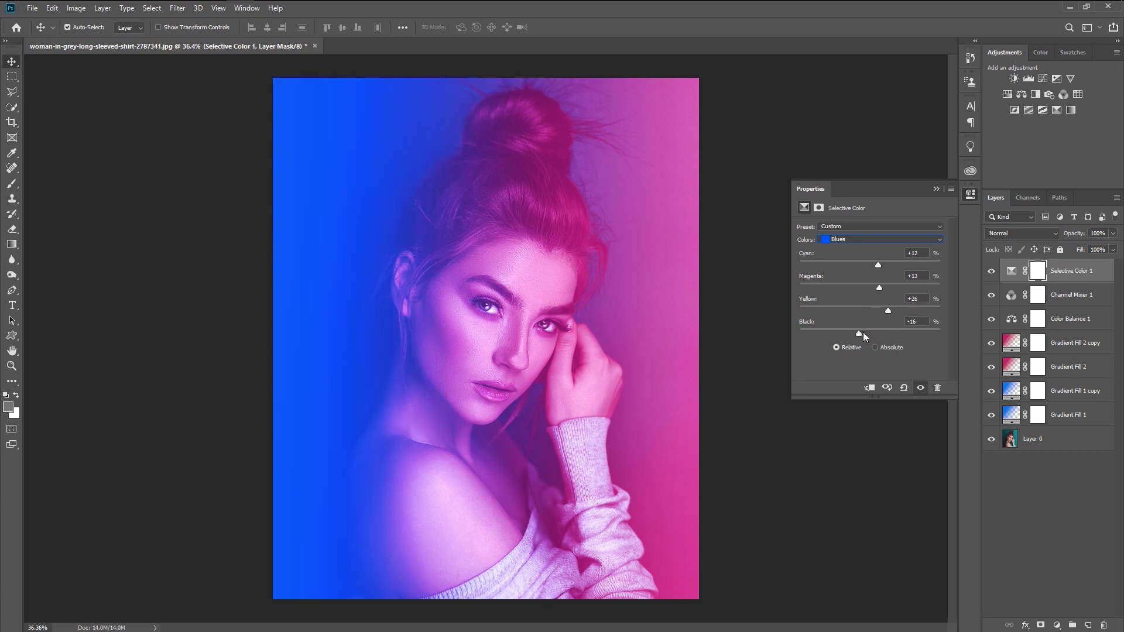
Set the Magentas to Cyan +6, Magenta -1, Yellow +33 and Black +16.
left_click(883, 240)
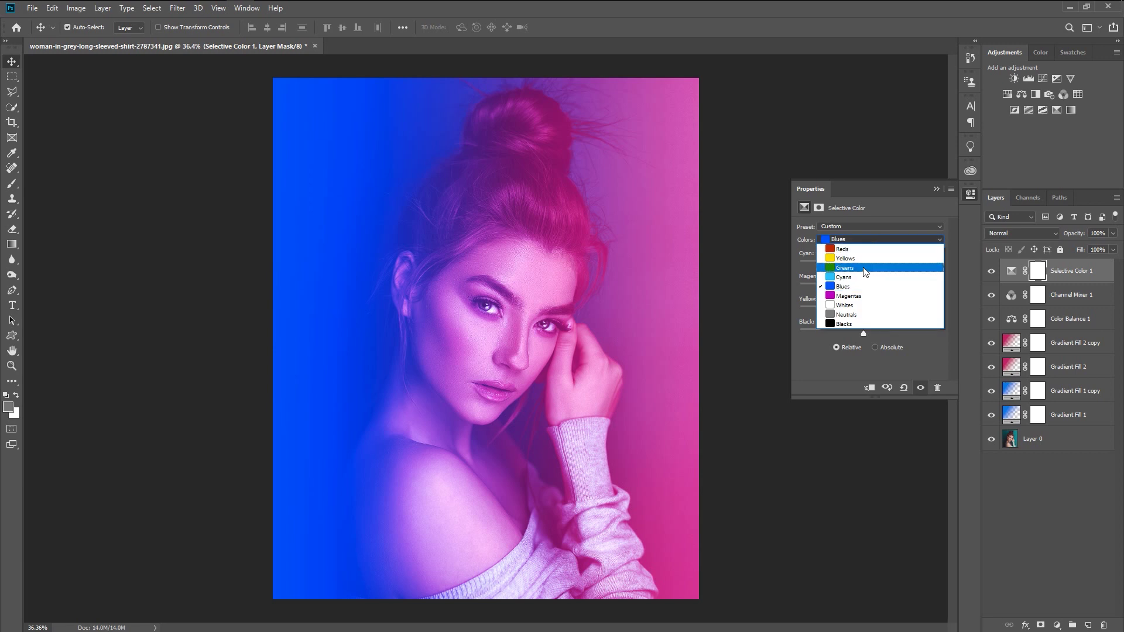
left_click(860, 299)
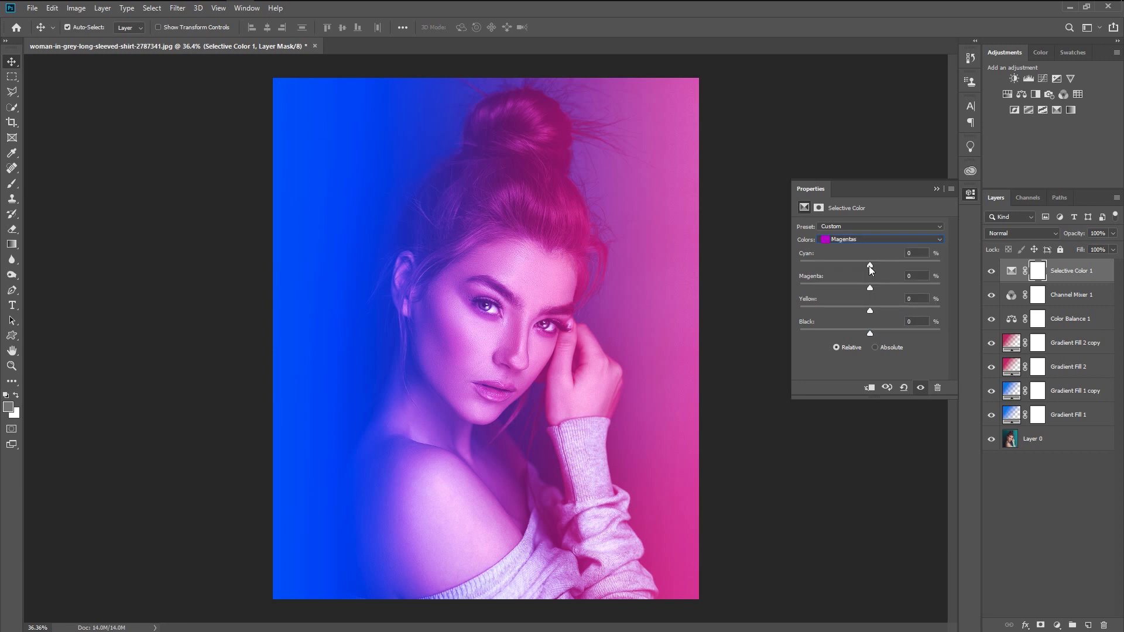
mouse_move(870, 288)
left_mouse_down()
mouse_move(886, 289)
mouse_move(869, 289)
left_mouse_up()
left_click_drag(869, 333, 878, 331)
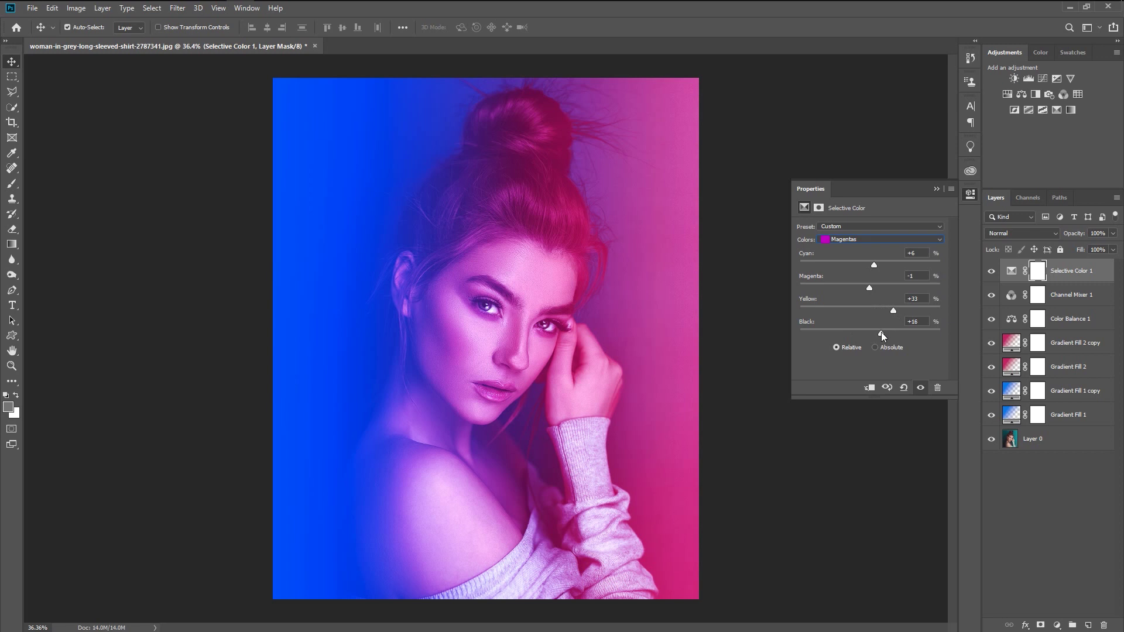
left_click(877, 240)
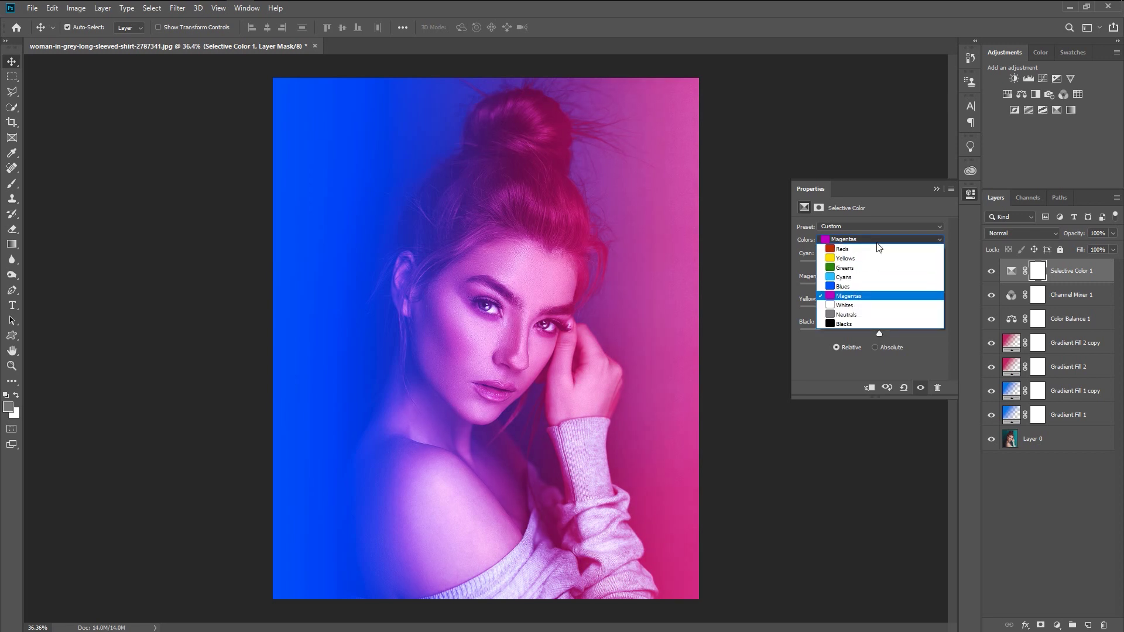
Lower cyan, magenta and black in the Selective Color Reds.
left_click(842, 249)
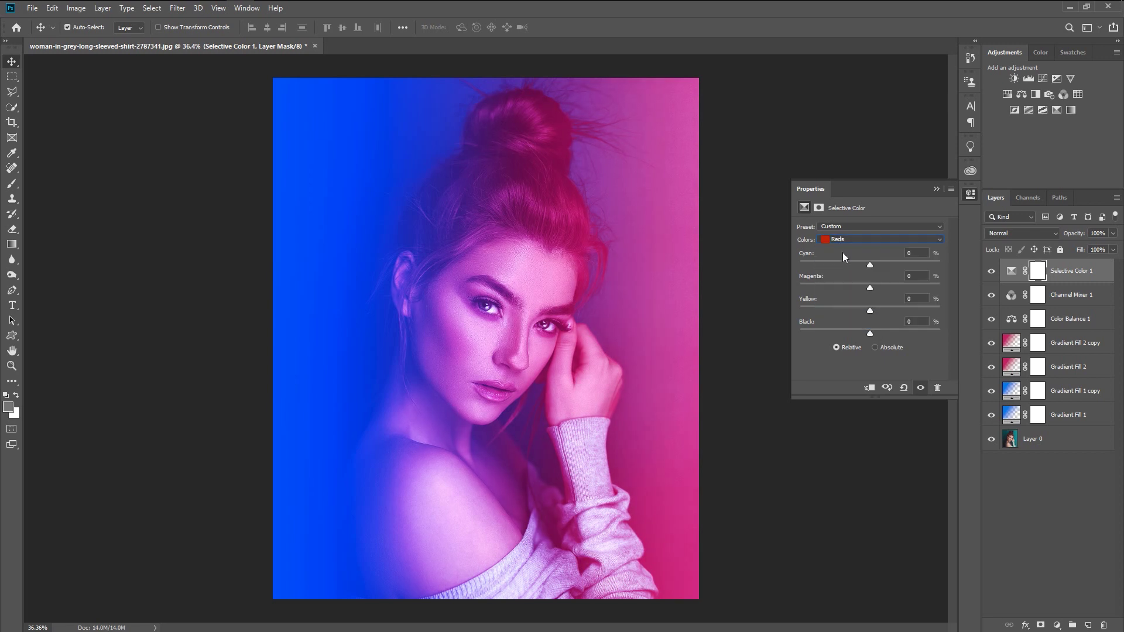
mouse_move(873, 265)
left_mouse_down()
mouse_move(894, 269)
mouse_move(854, 270)
left_mouse_up()
mouse_move(871, 286)
left_mouse_down()
mouse_move(830, 291)
mouse_move(875, 301)
left_mouse_up()
left_click_drag(899, 336, 855, 329)
Set the Blacks to Cyan +10, Magenta -4, Yellow -2, Black +7 and close Properties.
left_click(880, 240)
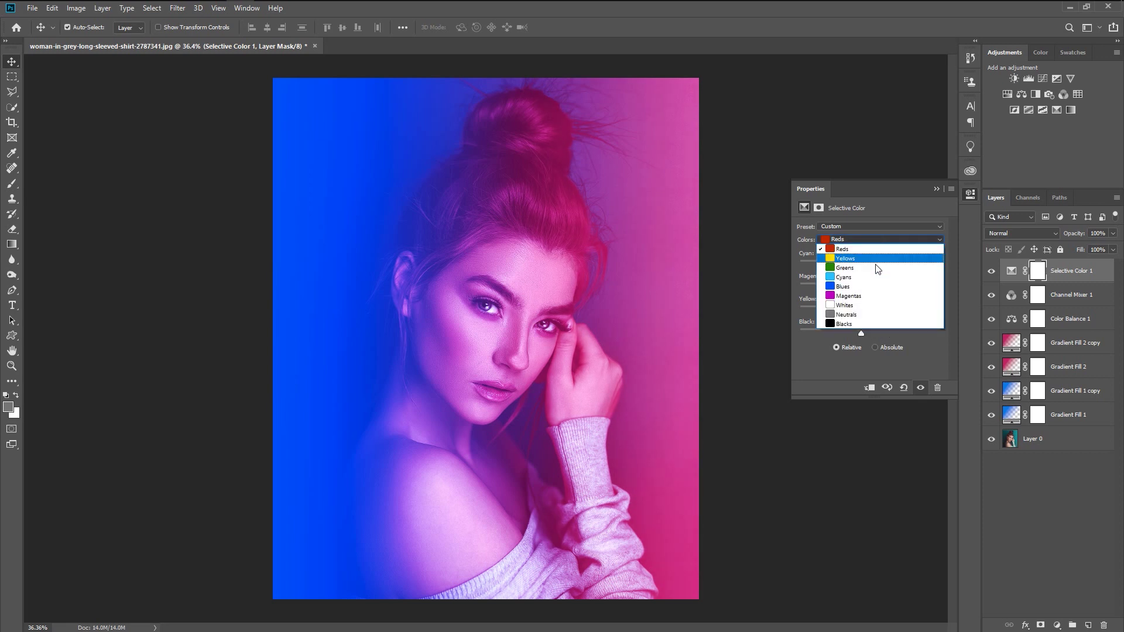
left_click(865, 324)
left_click_drag(870, 265, 858, 288)
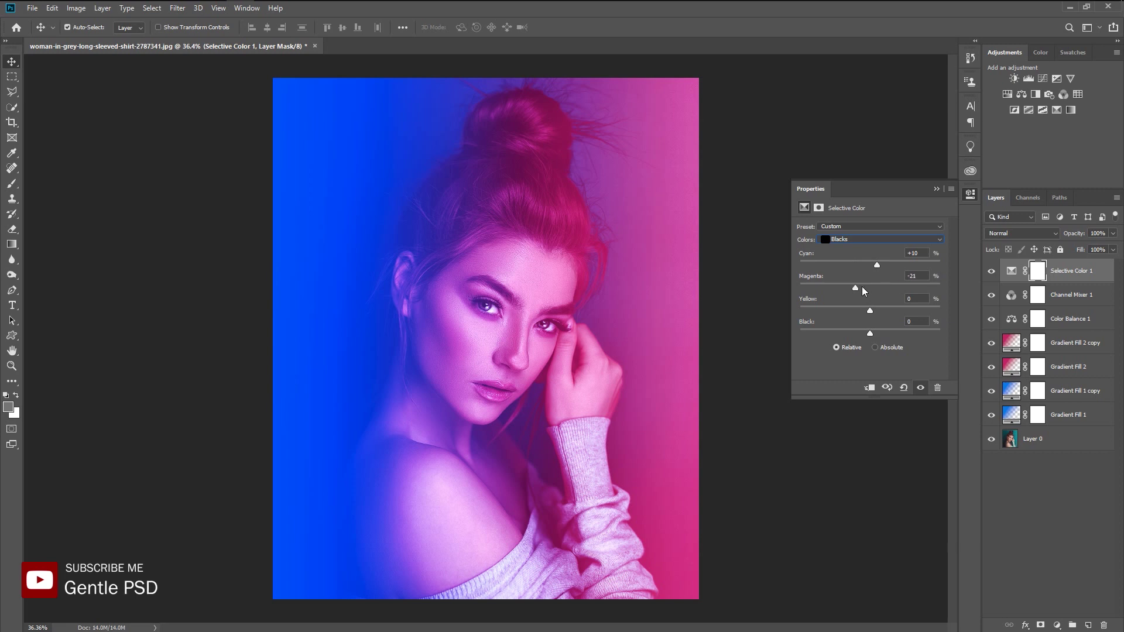
left_click_drag(871, 313, 878, 335)
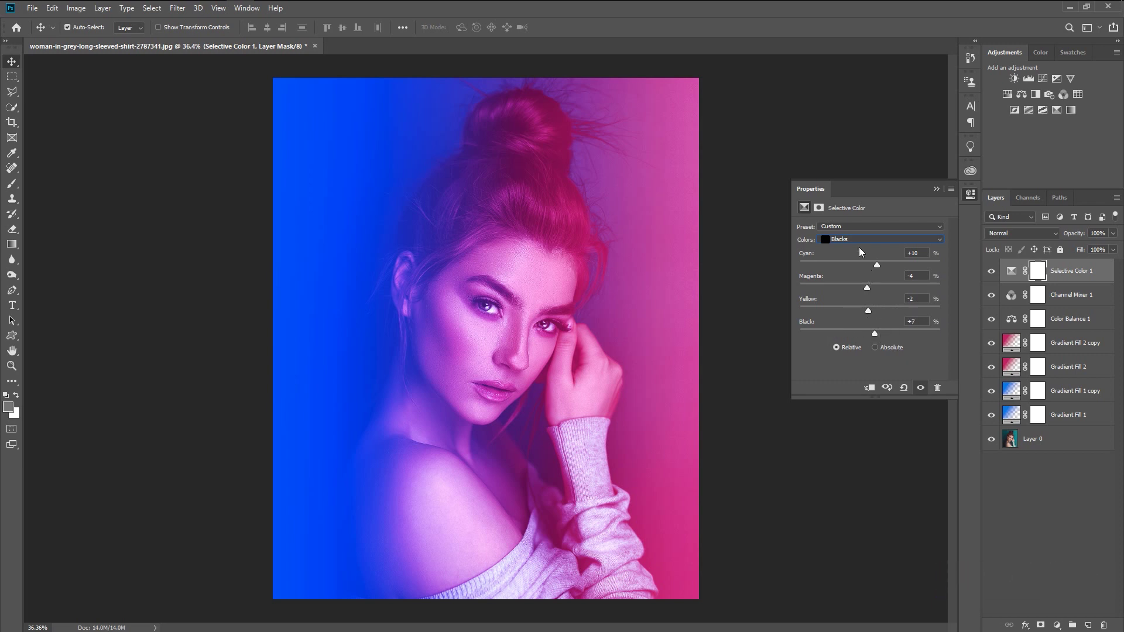
left_click(936, 189)
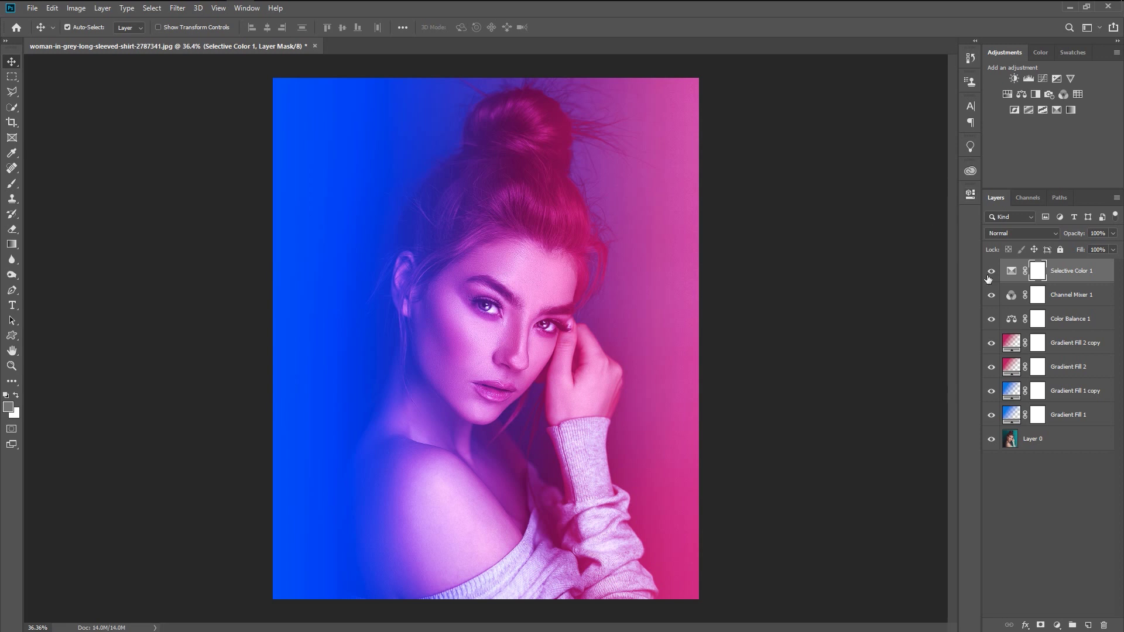
Toggle Selective Color 1 to compare the result, then lower its opacity to 91%.
left_click(990, 275)
left_click(991, 277)
left_click(539, 448)
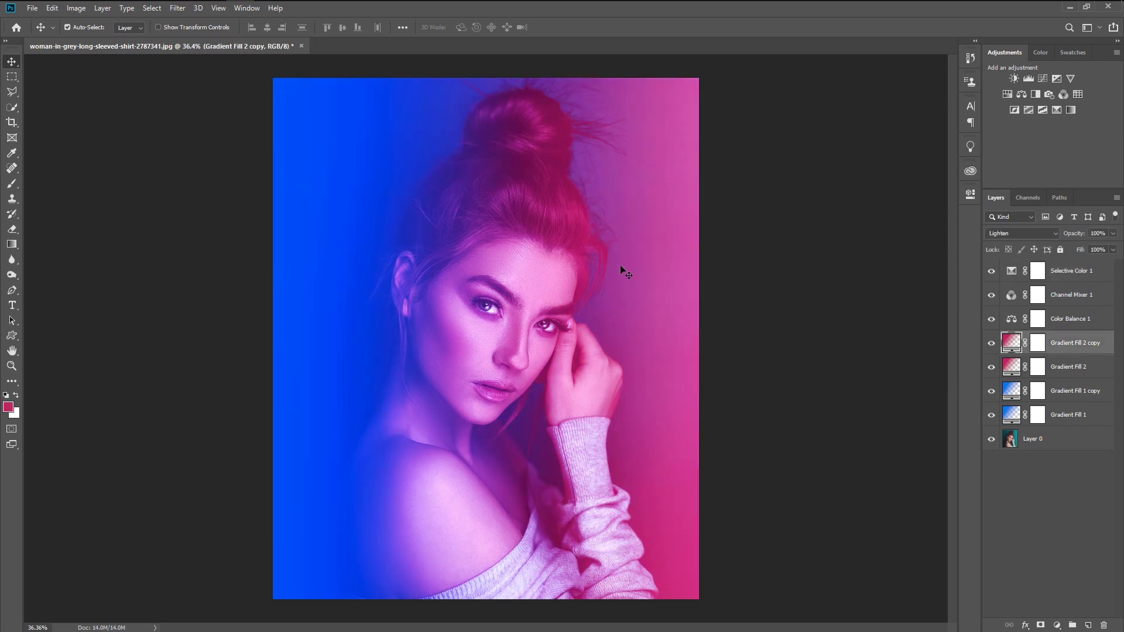
left_click(991, 271)
left_click(990, 271)
left_click(1037, 270)
left_click(1079, 236)
mouse_move(1093, 242)
left_mouse_down()
mouse_move(1074, 242)
mouse_move(1088, 242)
left_mouse_up()
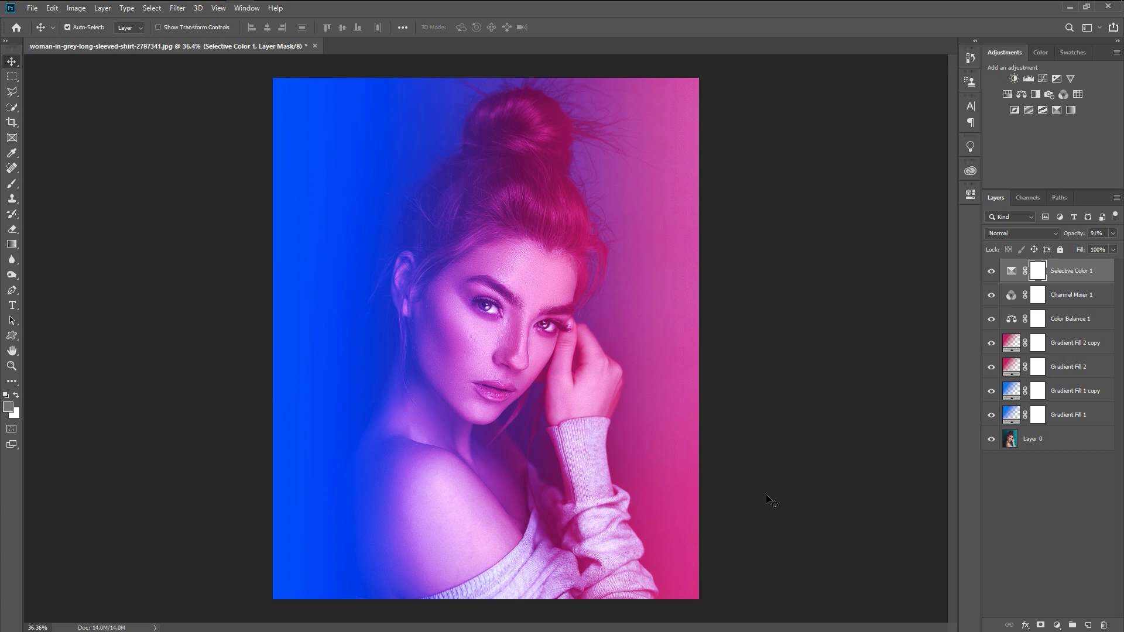
Duplicate Gradient Fill 1 and Gradient Fill 2, lower the copies' opacity (pink copy to 28%), and select all layers.
left_click(1007, 419)
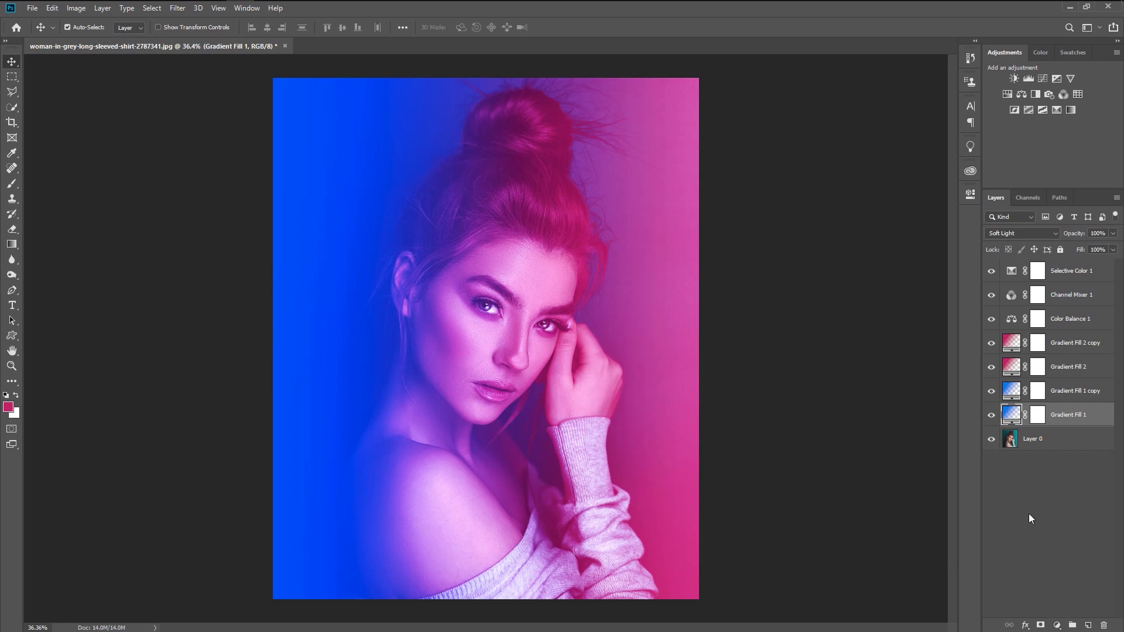
key("ctrl+j")
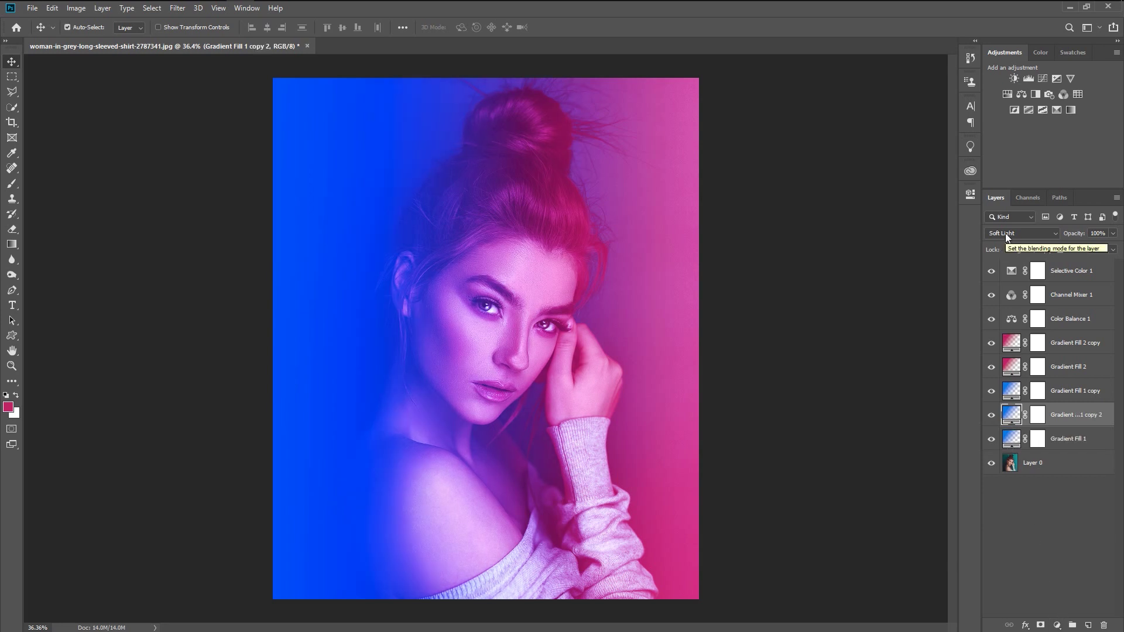
left_click_drag(1079, 234, 1031, 230)
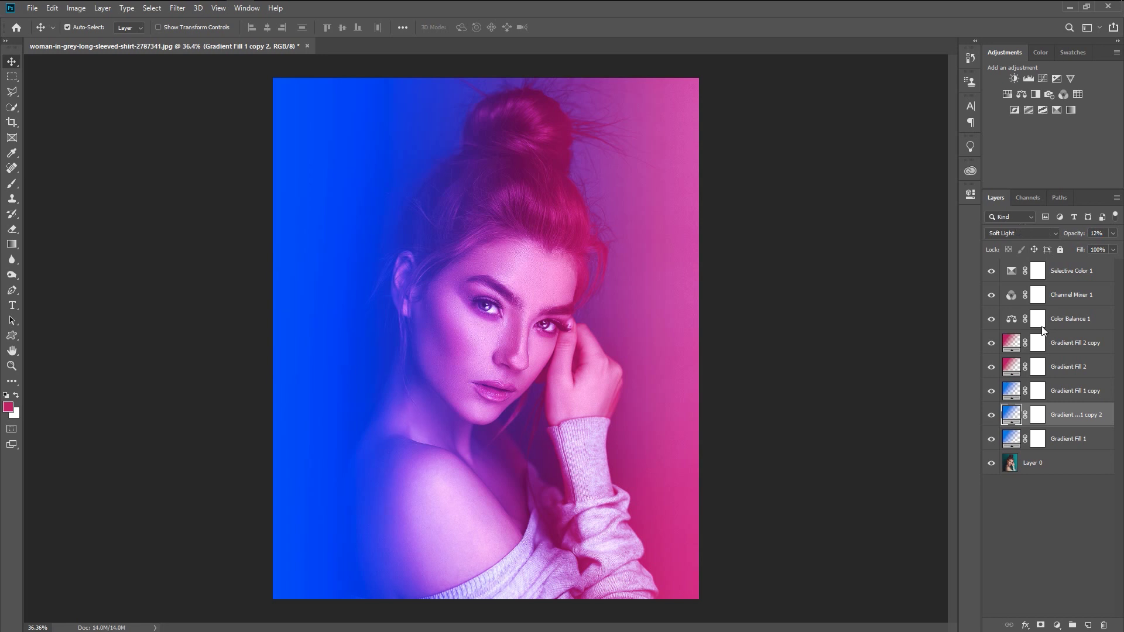
left_click(1008, 371)
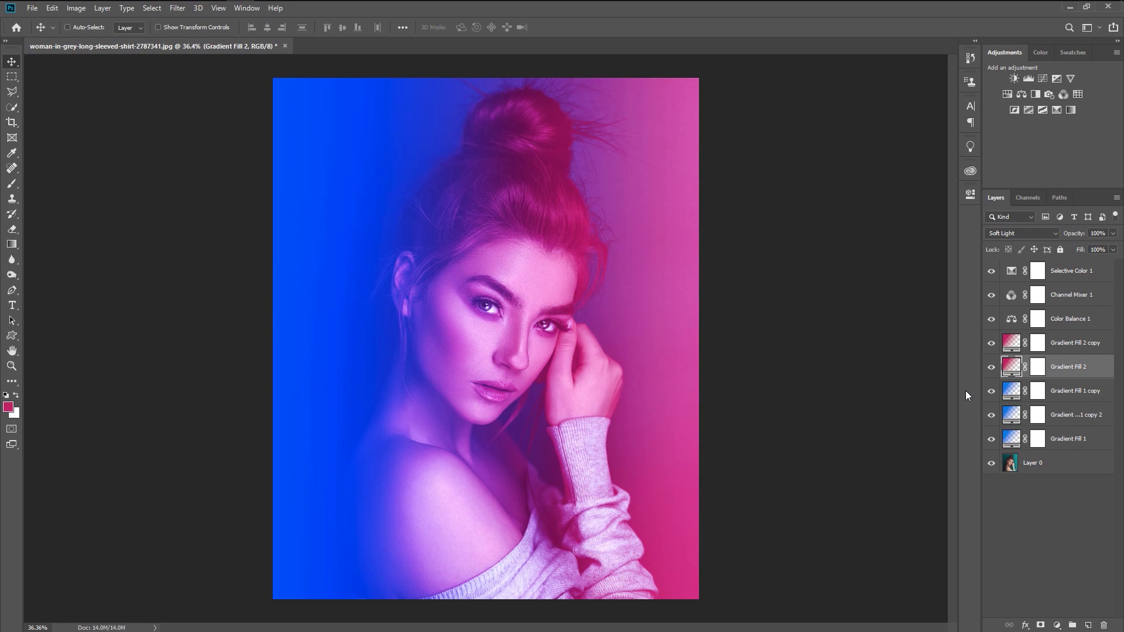
key("ctrl+j")
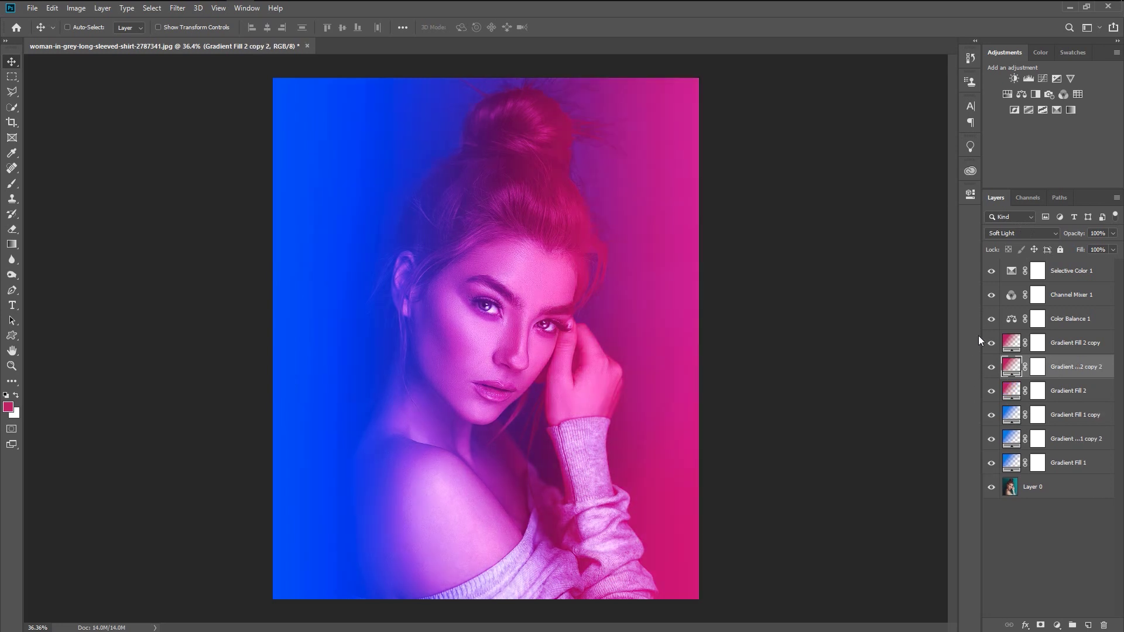
left_click_drag(1082, 237, 1035, 235)
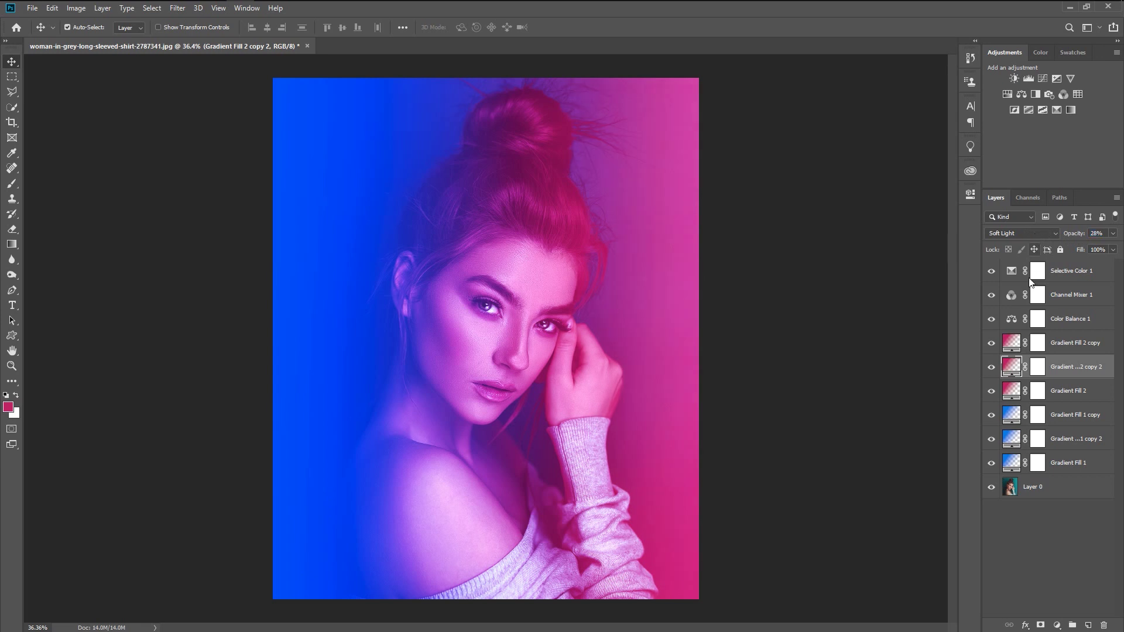
left_click(1079, 464)
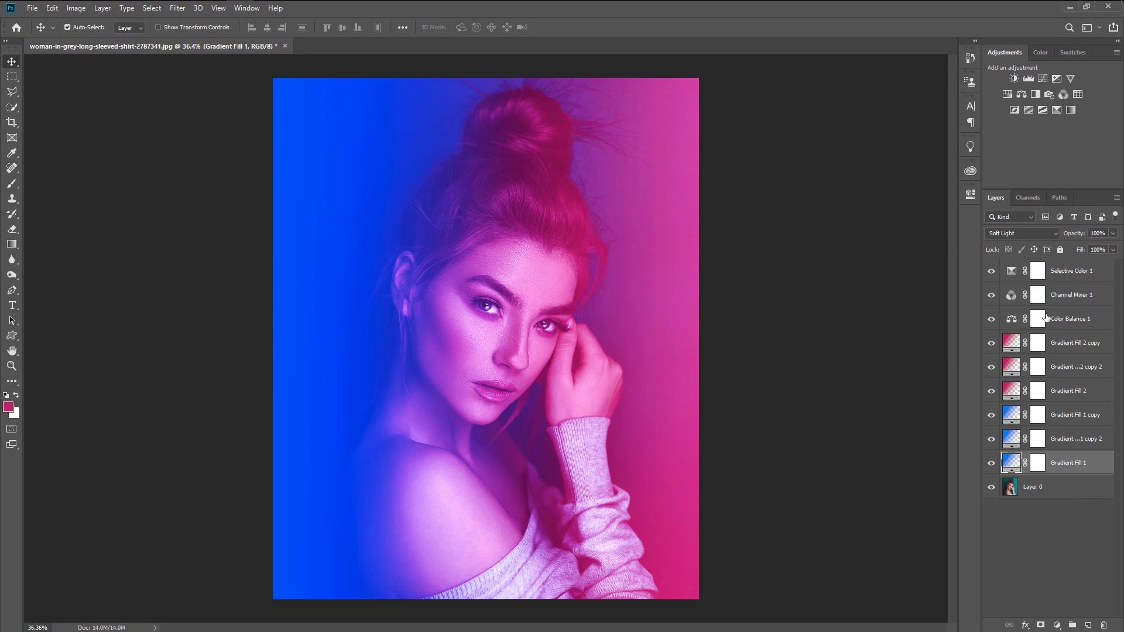
left_click(1068, 272, "shift")
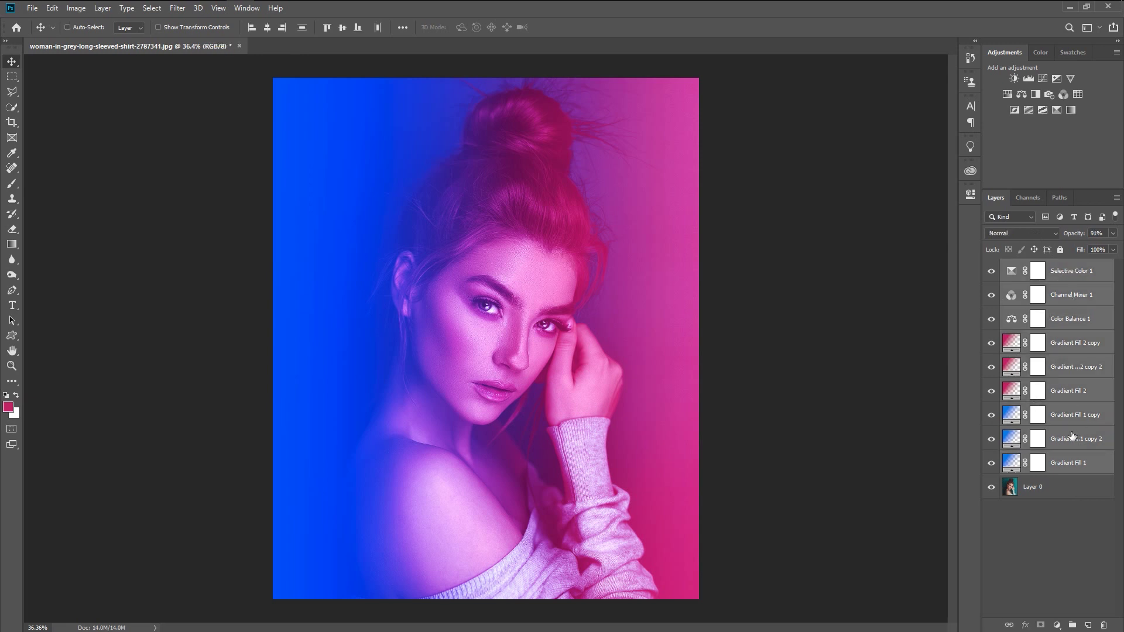
Group the selected layers into Group 1 with Ctrl+G, compare before and after, and leave it hidden.
key("ctrl+g")
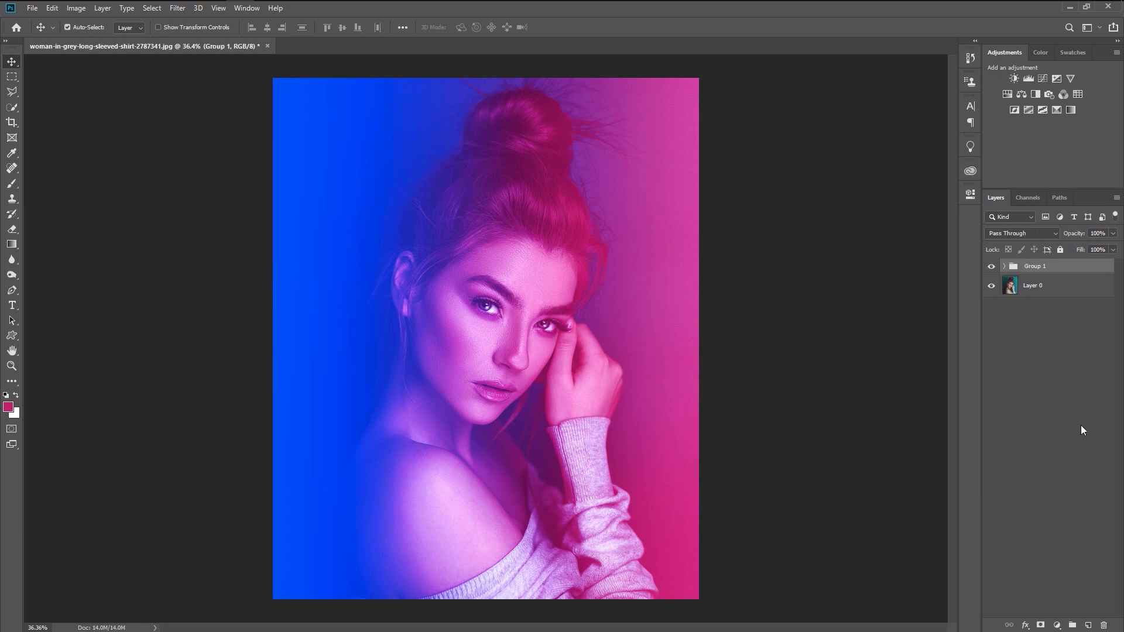
left_click(991, 267)
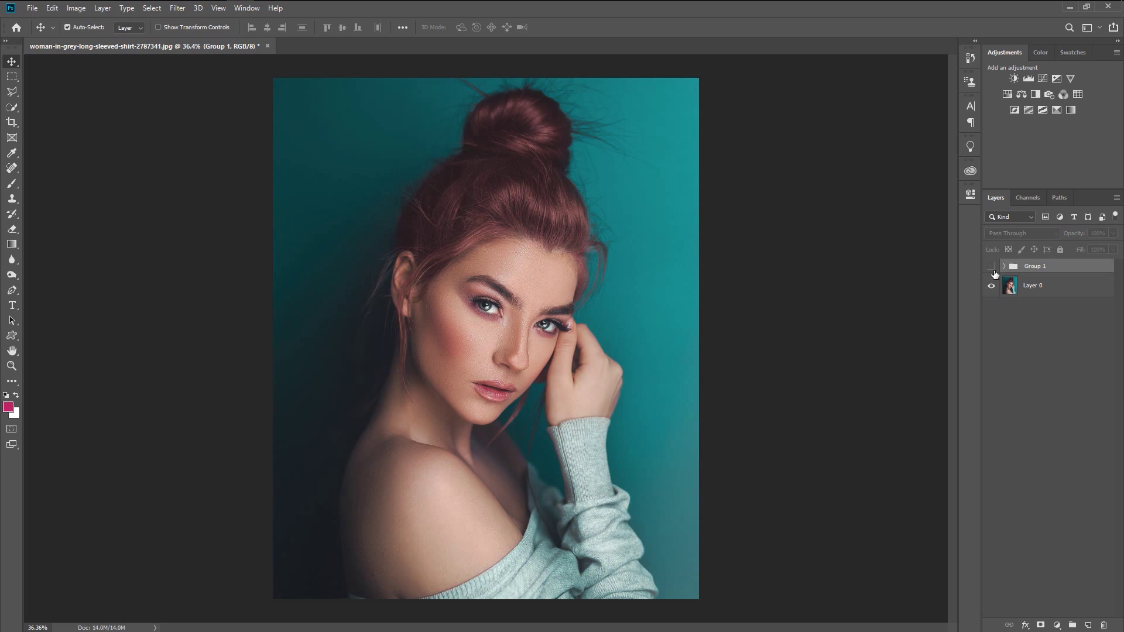
left_click(993, 268)
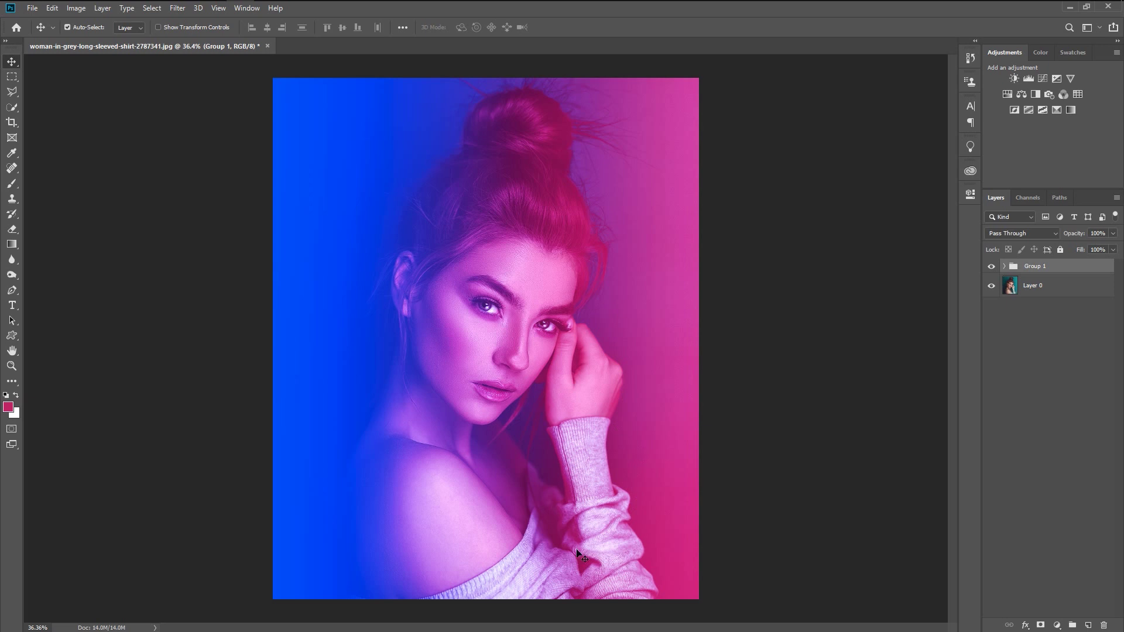
left_click(992, 268)
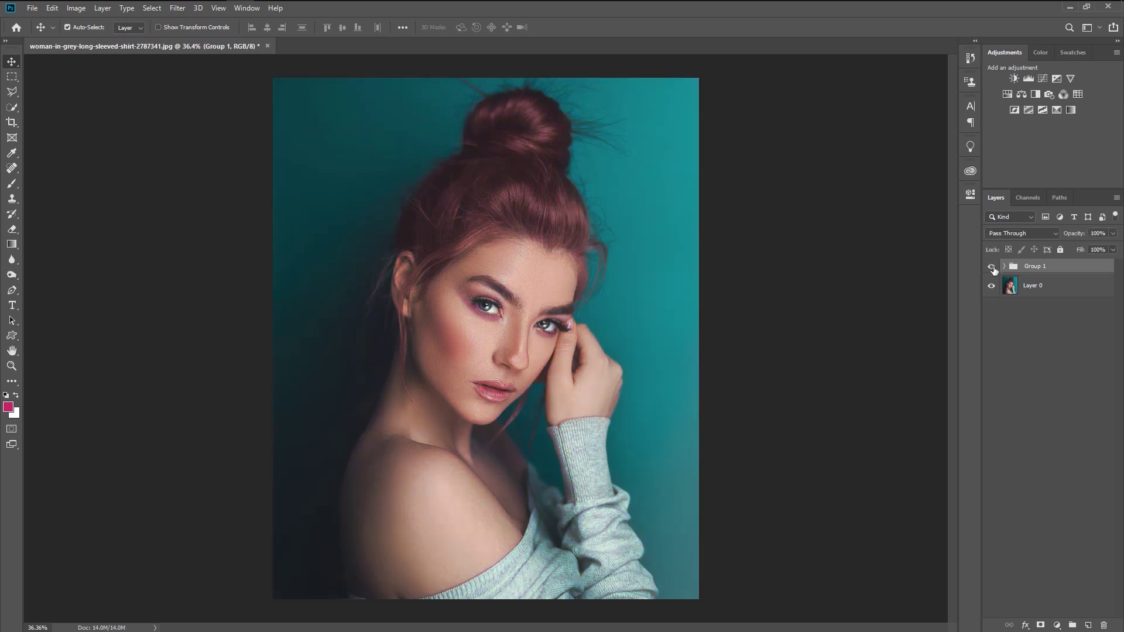
left_click(992, 268)
left_click(992, 267)
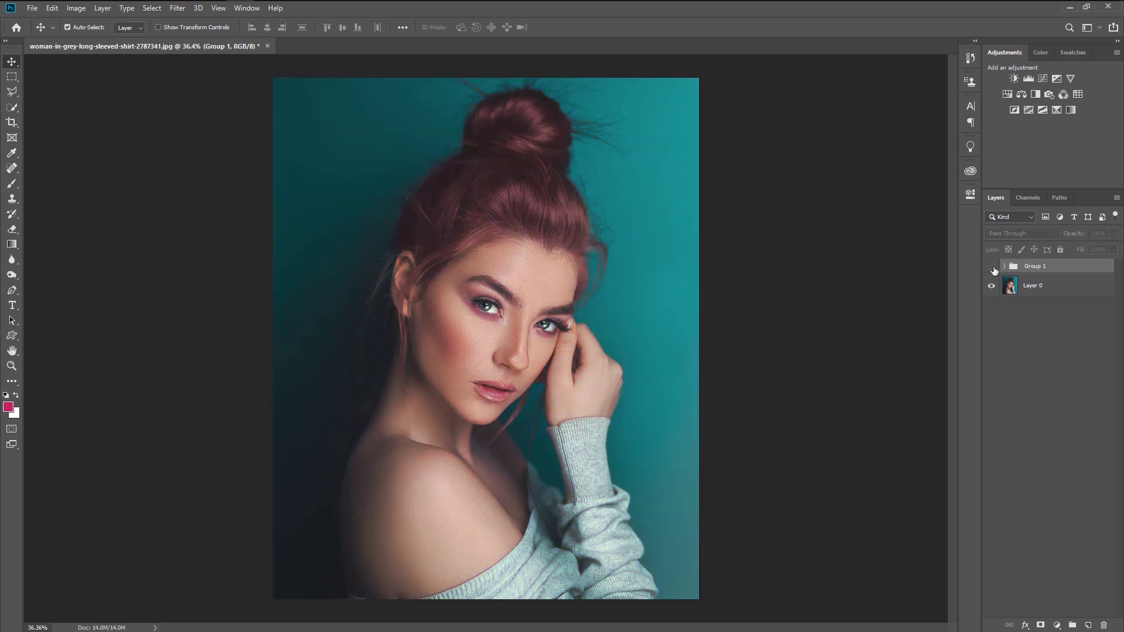
left_click(992, 268)
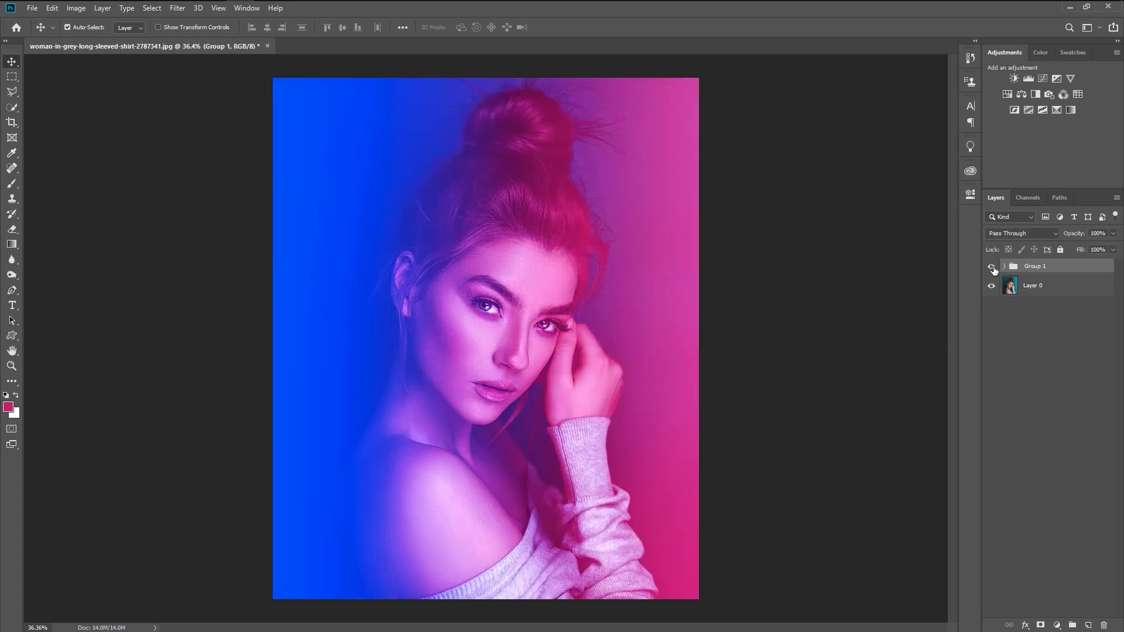
left_click(992, 267)
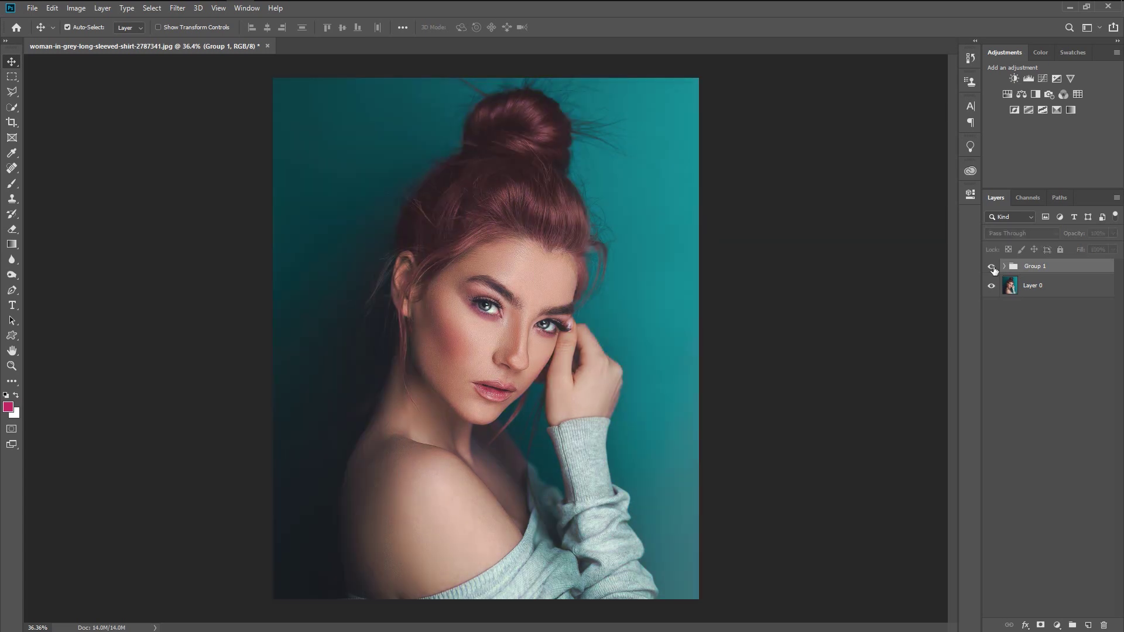